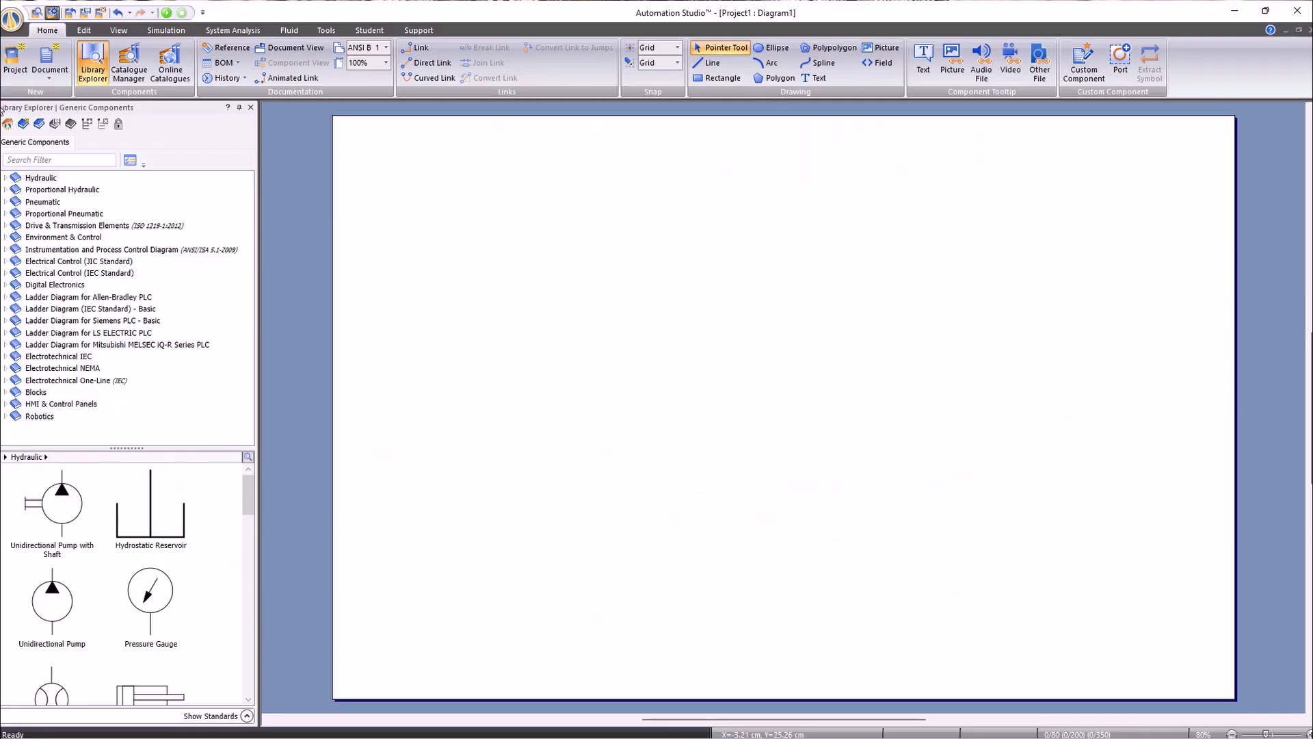
Load the Electrical - Motor Control Renewable Energy library into Library Explorer.
left_click(8, 123)
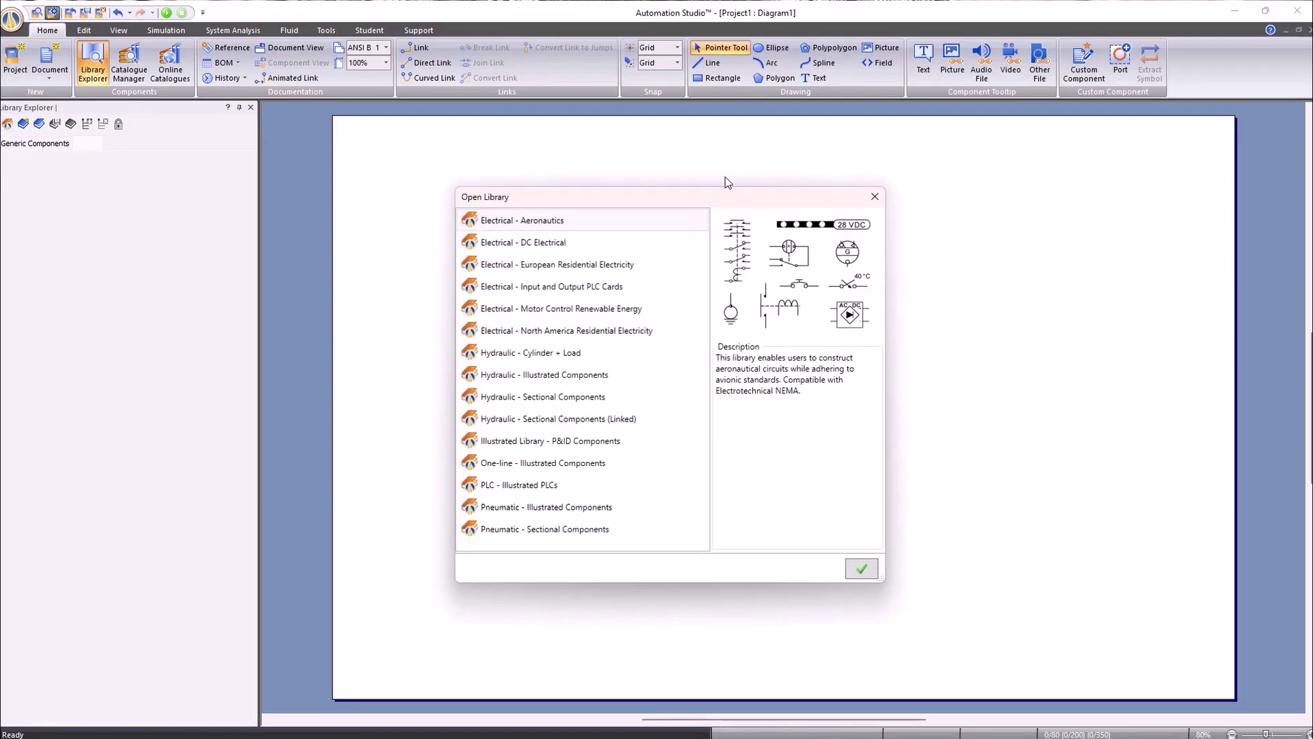
left_click(662, 313)
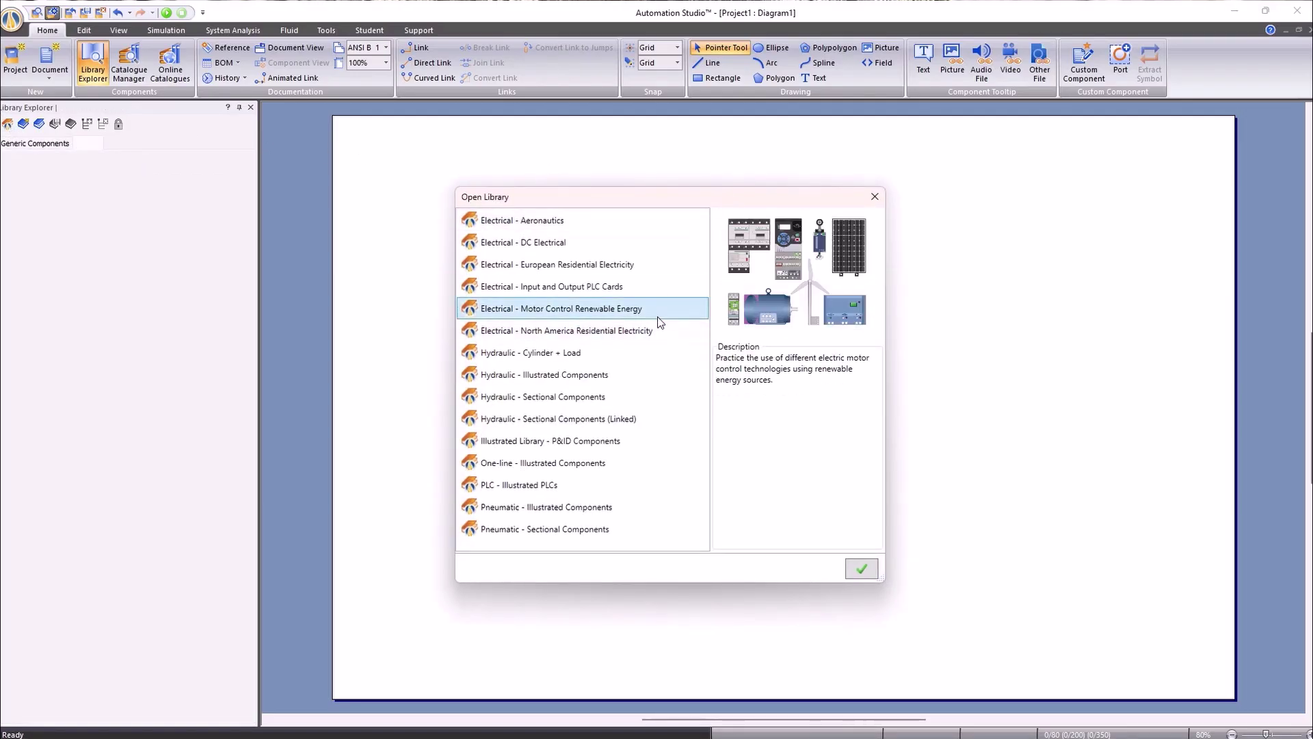
left_click(862, 570)
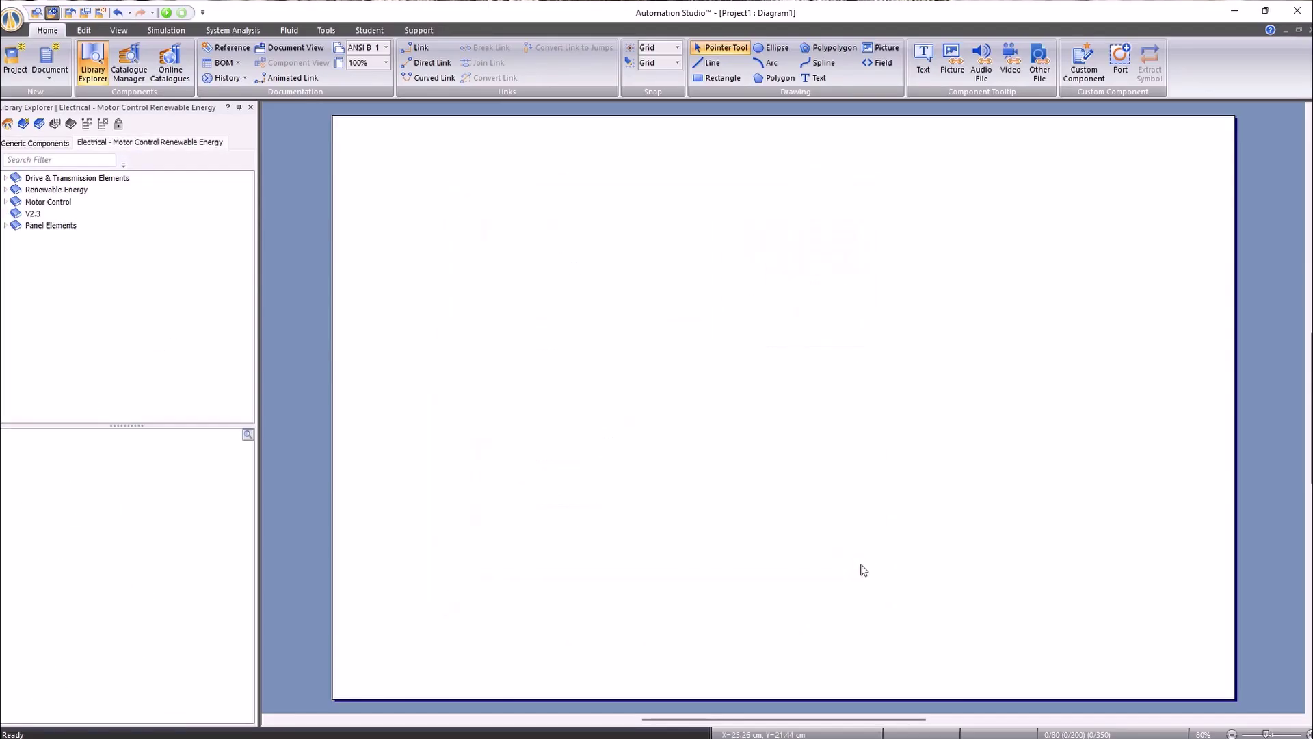
Start a new project from the Electrical > Illustrated Components > Motor Control and Renewable Energy template.
left_click(18, 63)
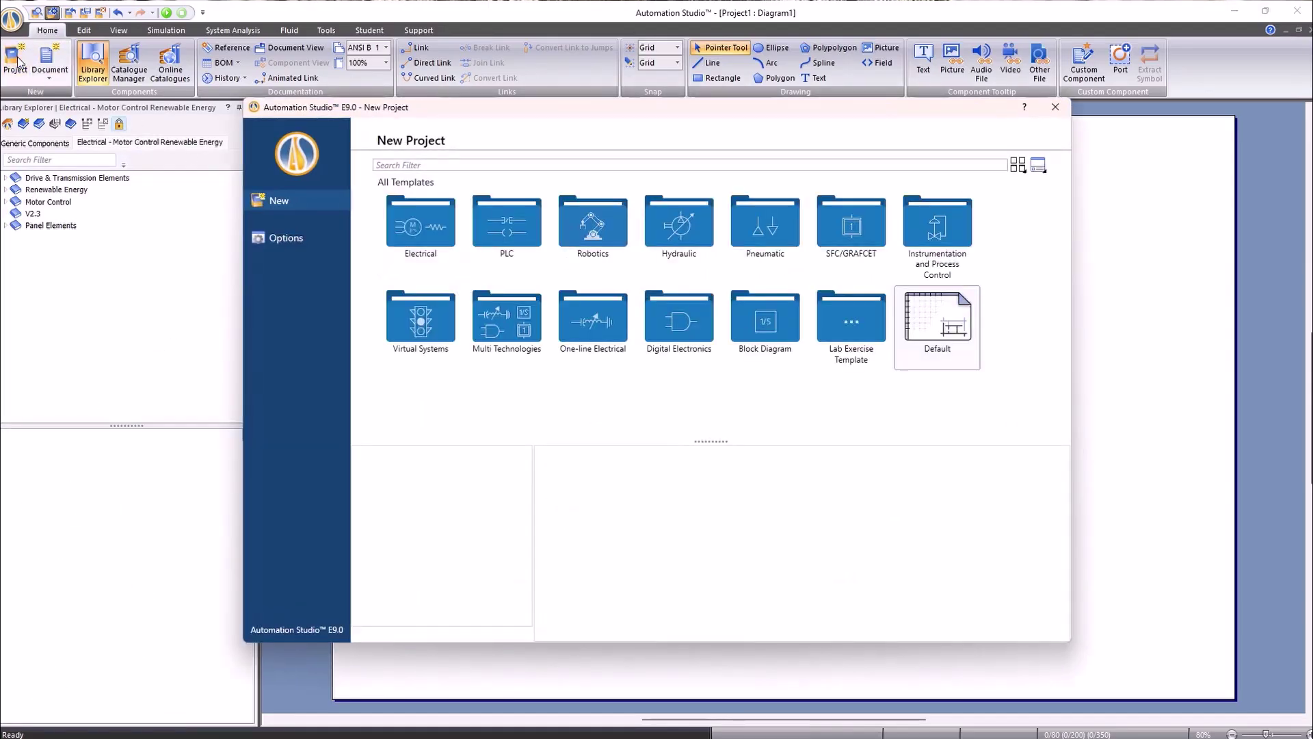
double_click(421, 231)
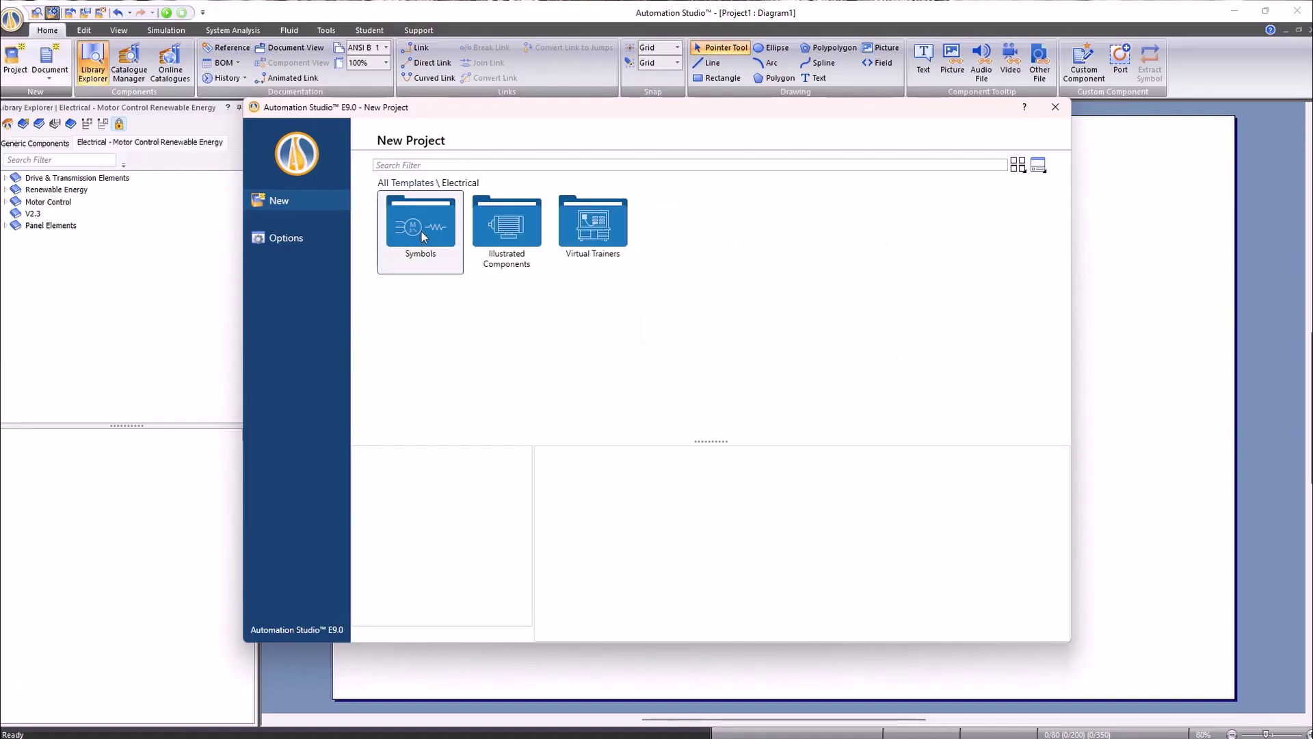
double_click(511, 222)
left_click(511, 222)
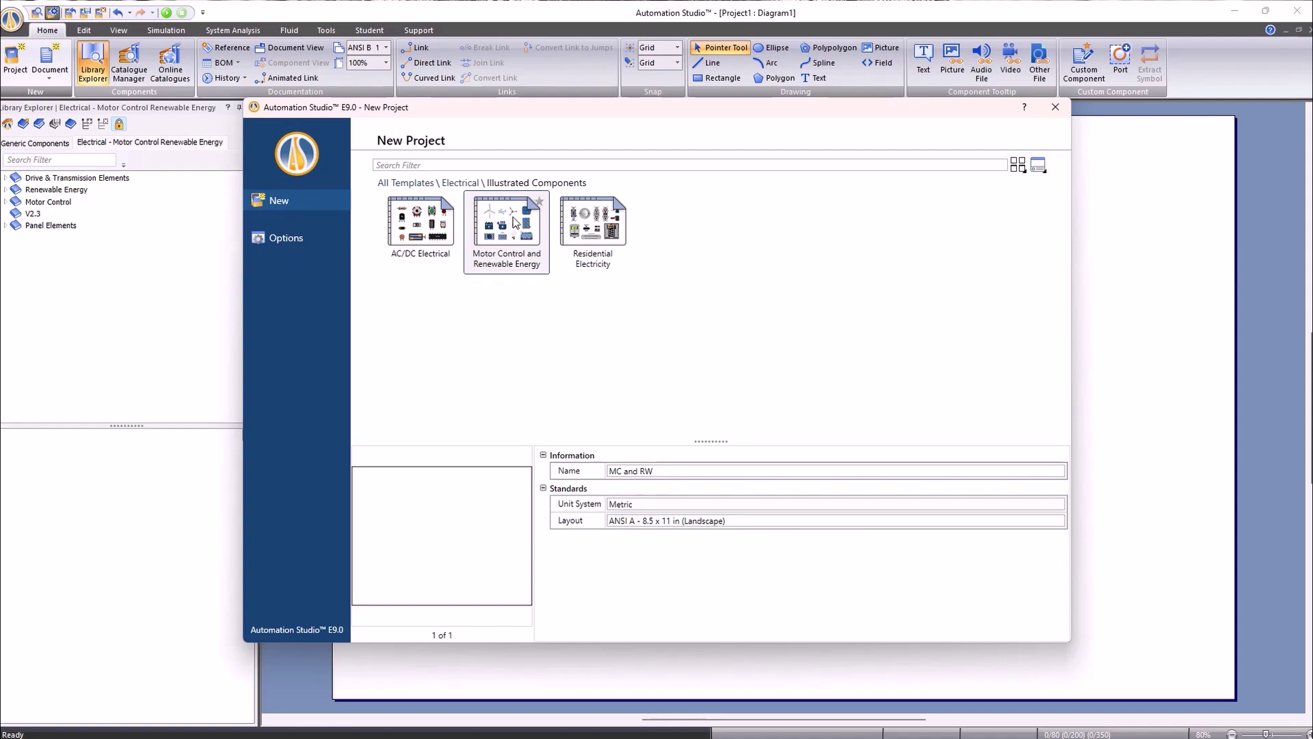
Create the project and place a fixed pitch wind turbine from Renewable Energy > Energy Sources.
double_click(513, 216)
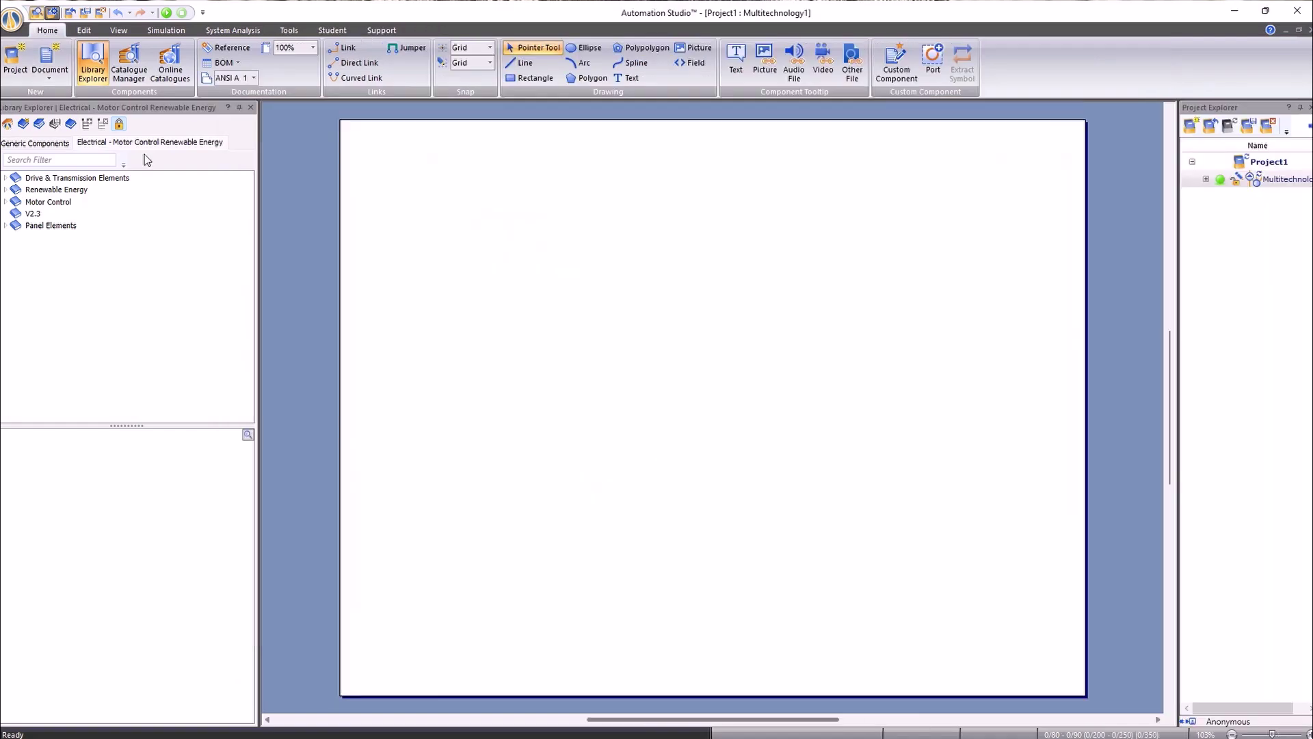
left_click(27, 145)
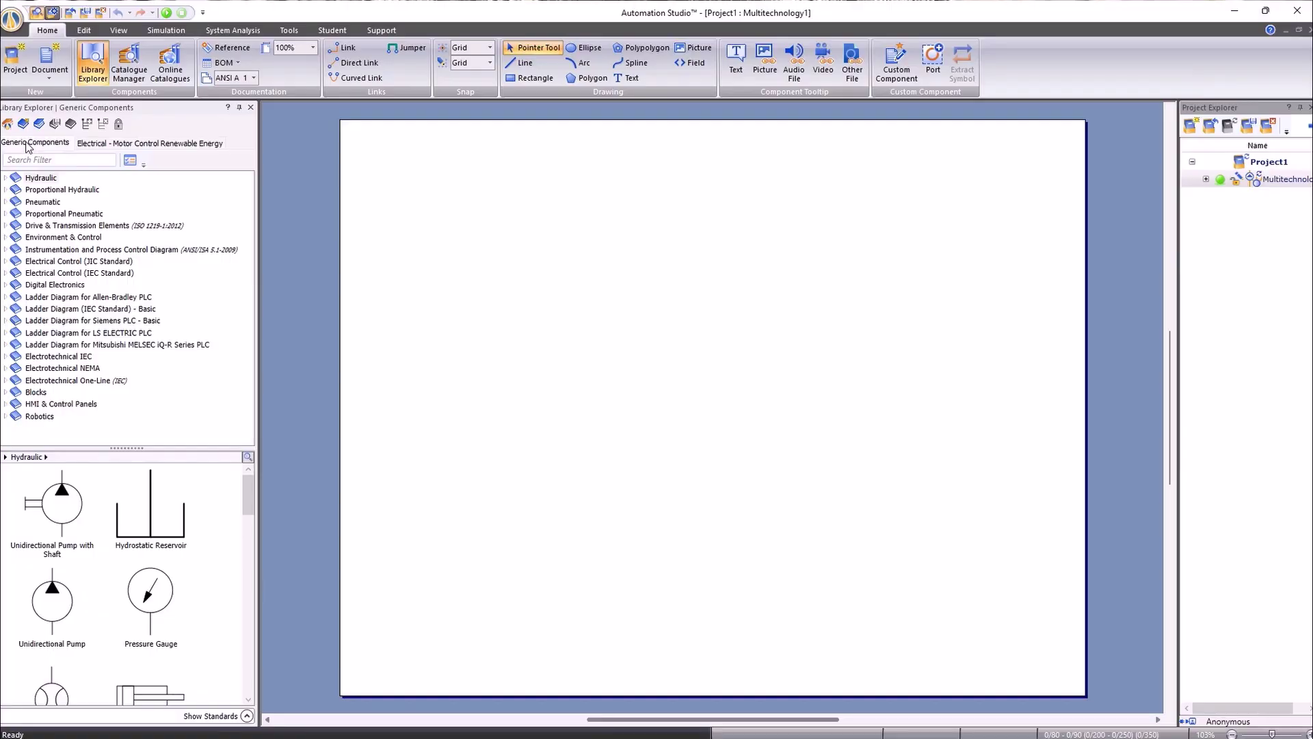
left_click(147, 143)
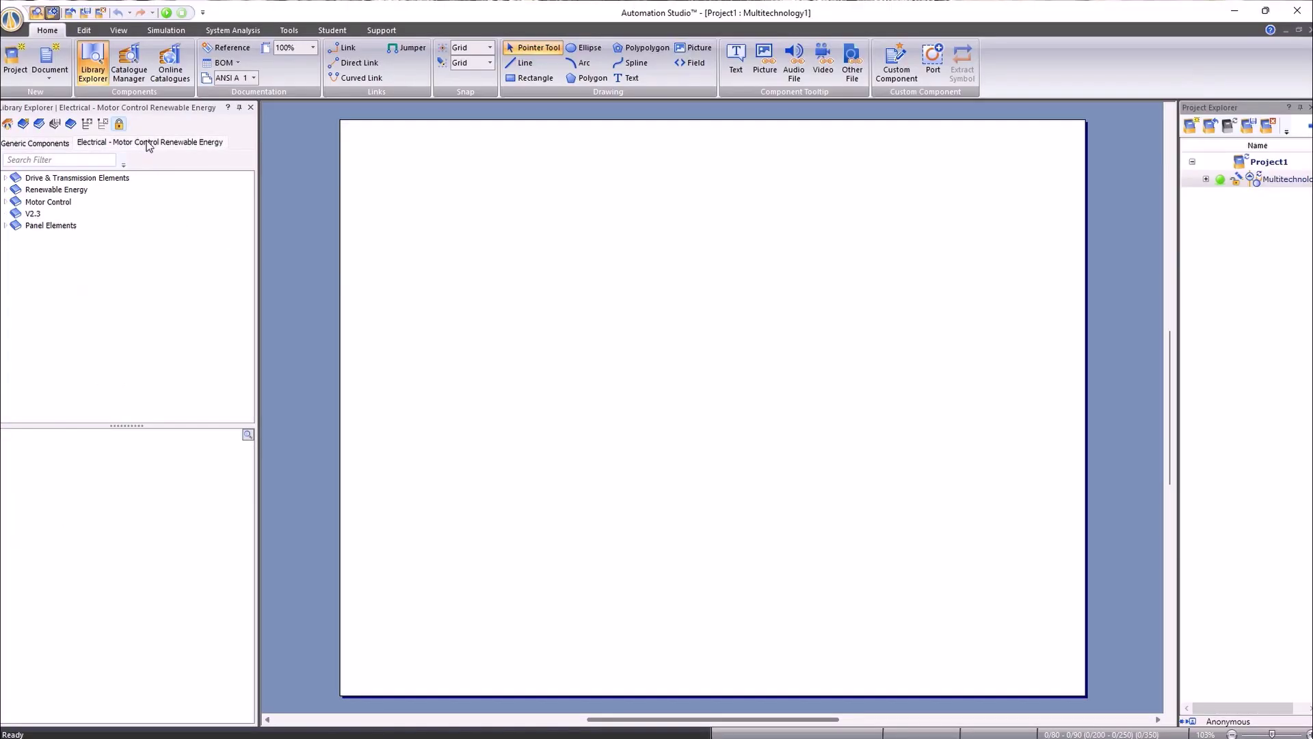
left_click(5, 189)
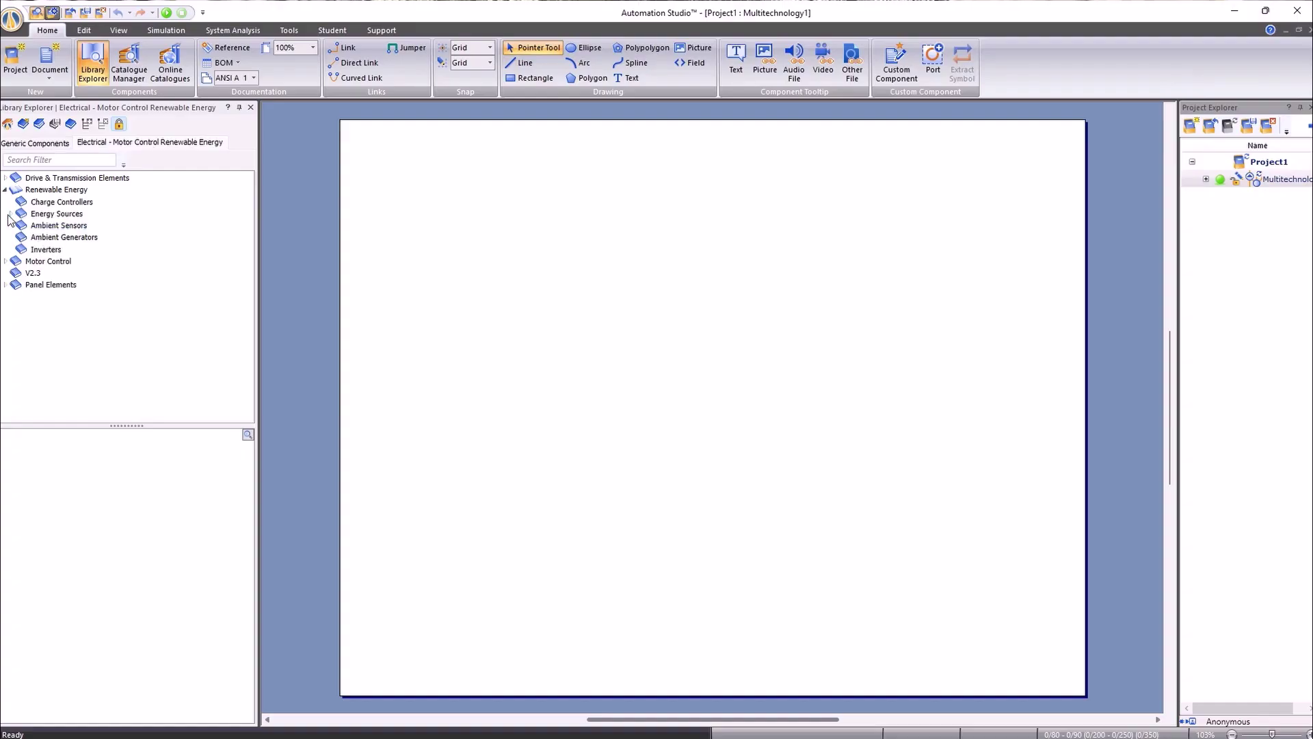
left_click(10, 213)
left_click(50, 250)
left_click_drag(82, 567, 557, 264)
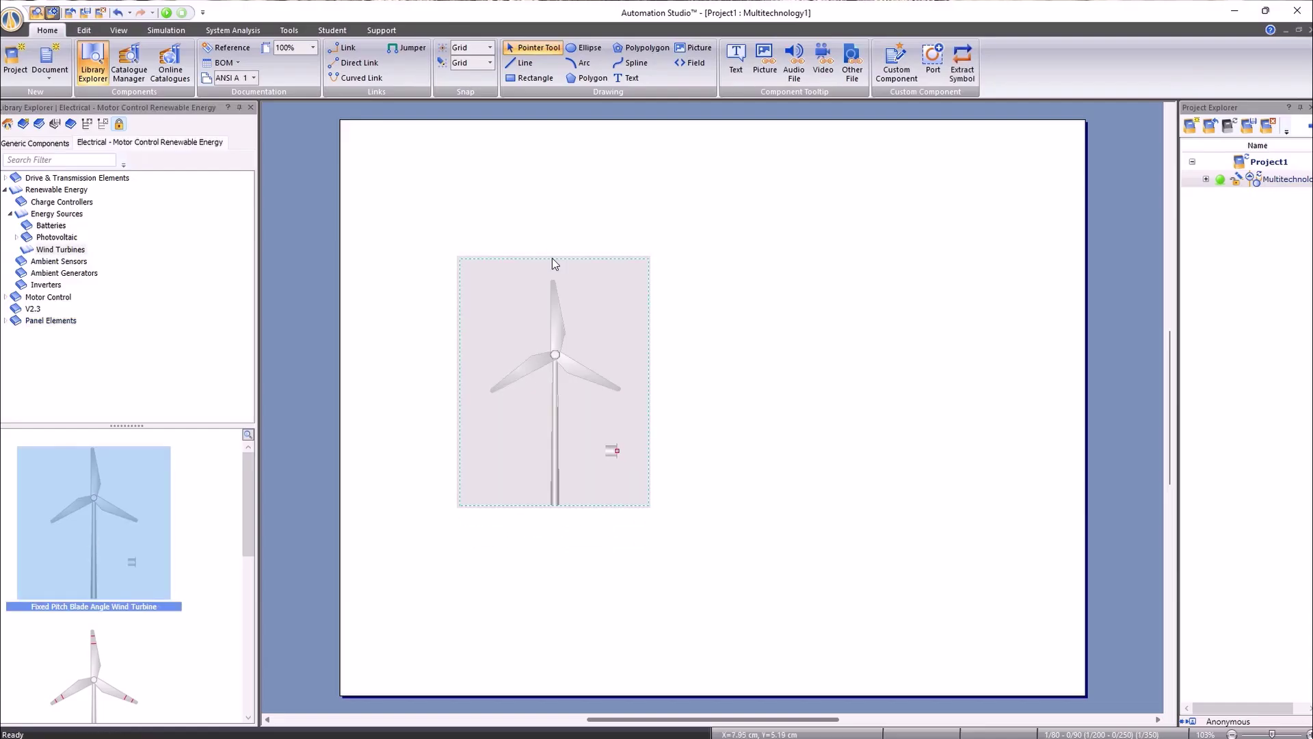
Place the three-phase permanent magnet synchronous machine from Motor Control > Power > Motors.
left_click(5, 297)
left_click(11, 320)
double_click(47, 371)
left_click(59, 383)
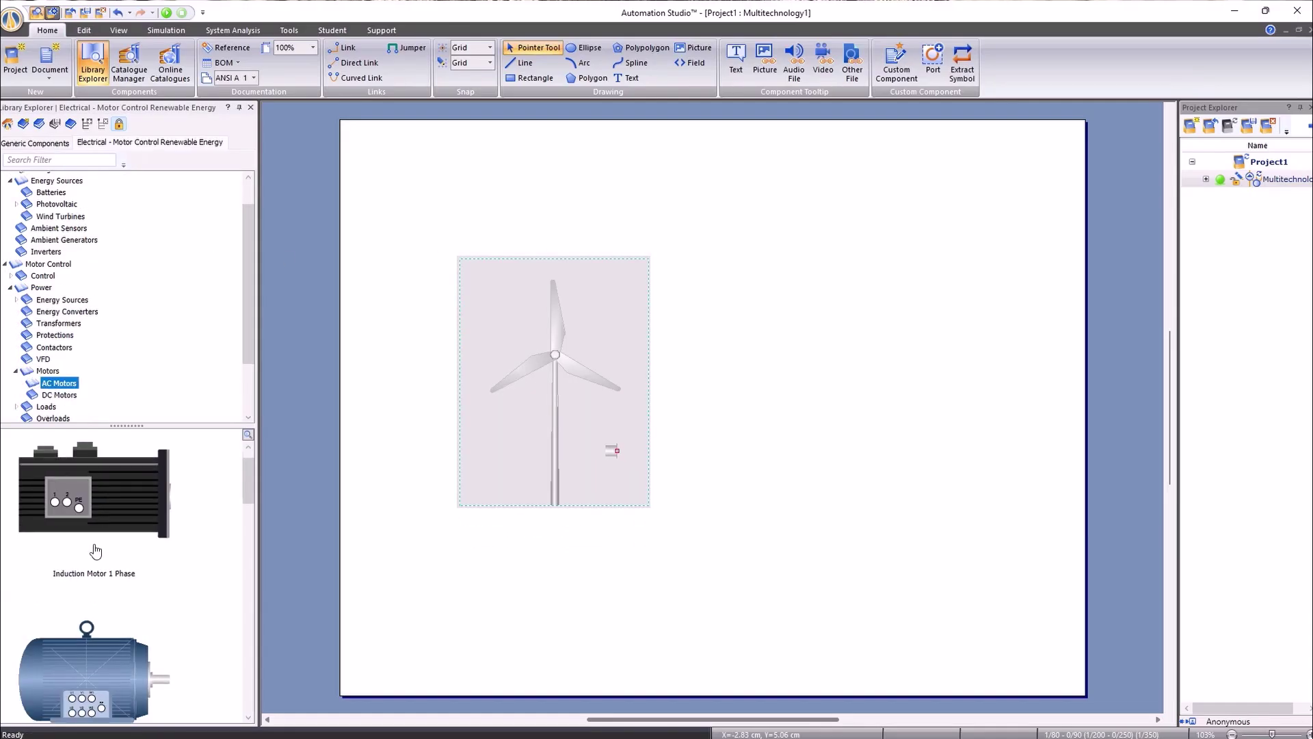
scroll(103, 588, "down", 5)
left_click_drag(111, 625, 930, 387)
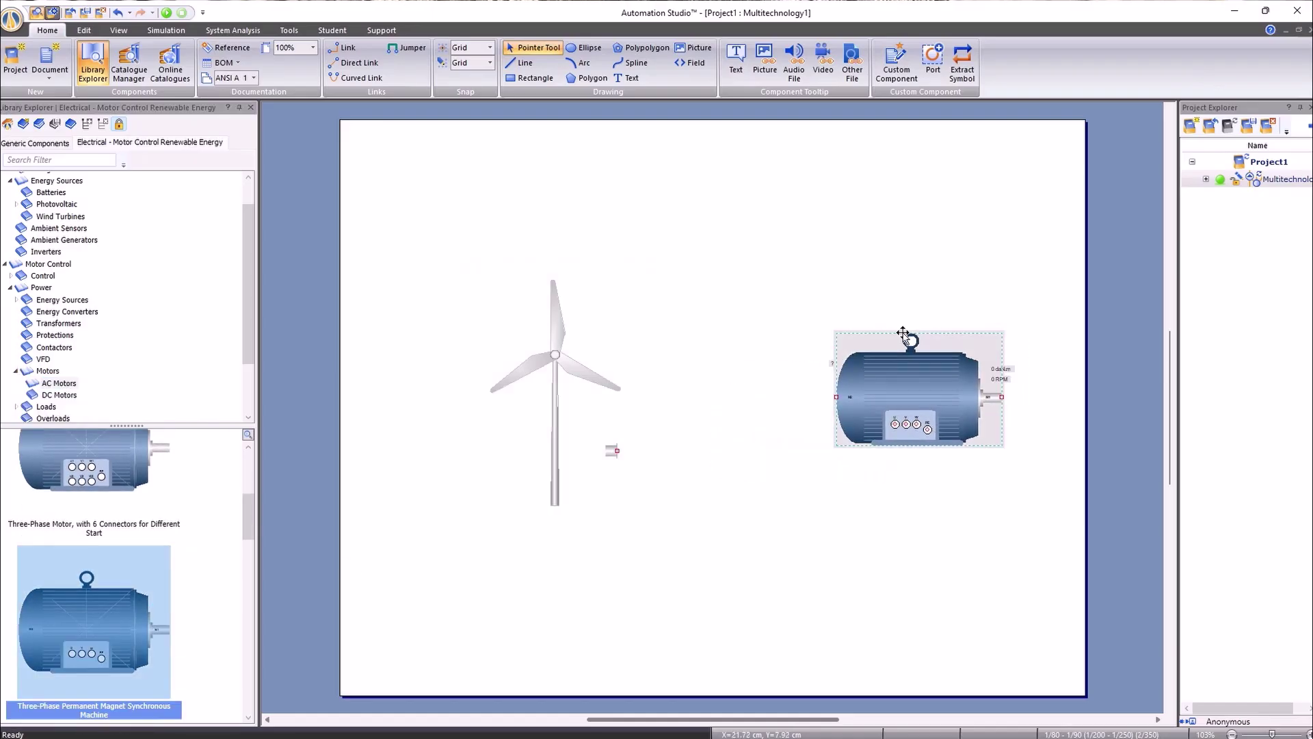
Add a three-phase resistive load below the motor and a wind generator at top left.
left_click(16, 406)
left_click(56, 352)
left_click_drag(93, 615, 916, 604)
scroll(108, 263, "up", 3)
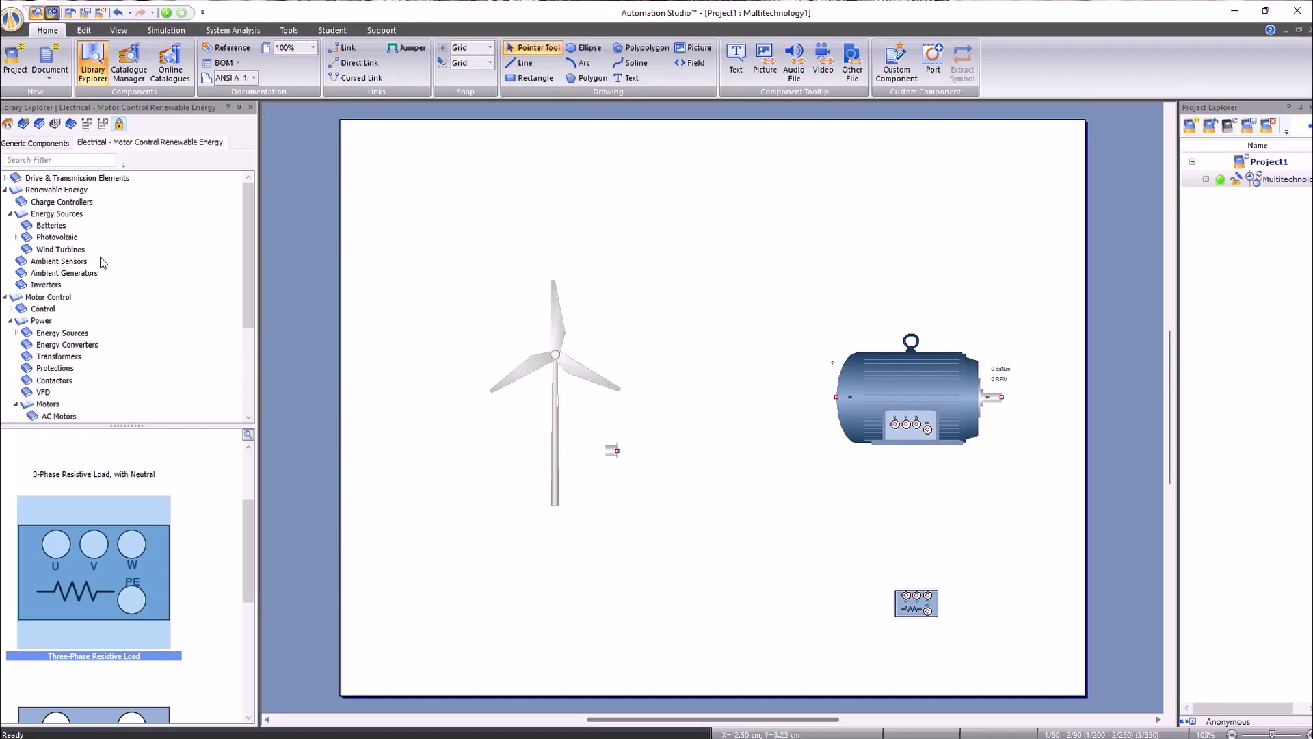
left_click(64, 273)
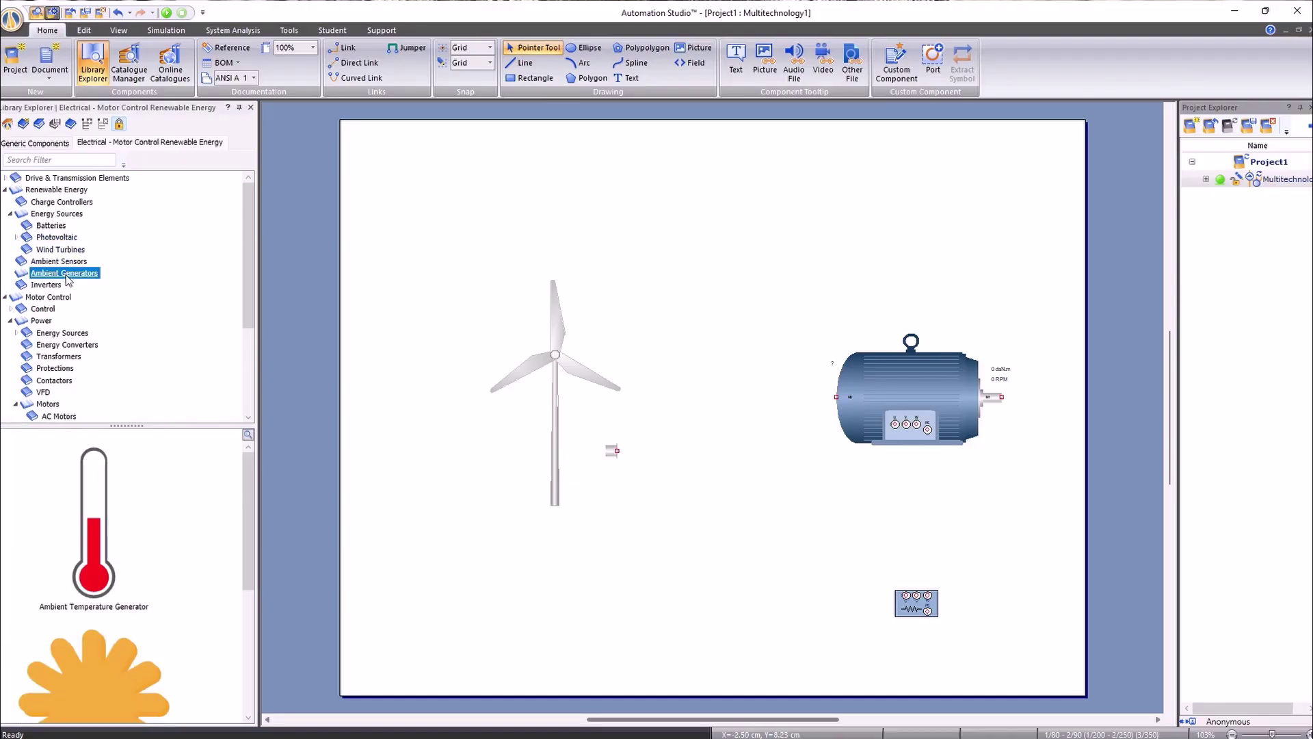
scroll(95, 649, "down", 5)
left_click_drag(94, 649, 448, 192)
Zoom to fit all components, then bring up the wind turbine's context menu.
right_click(689, 255)
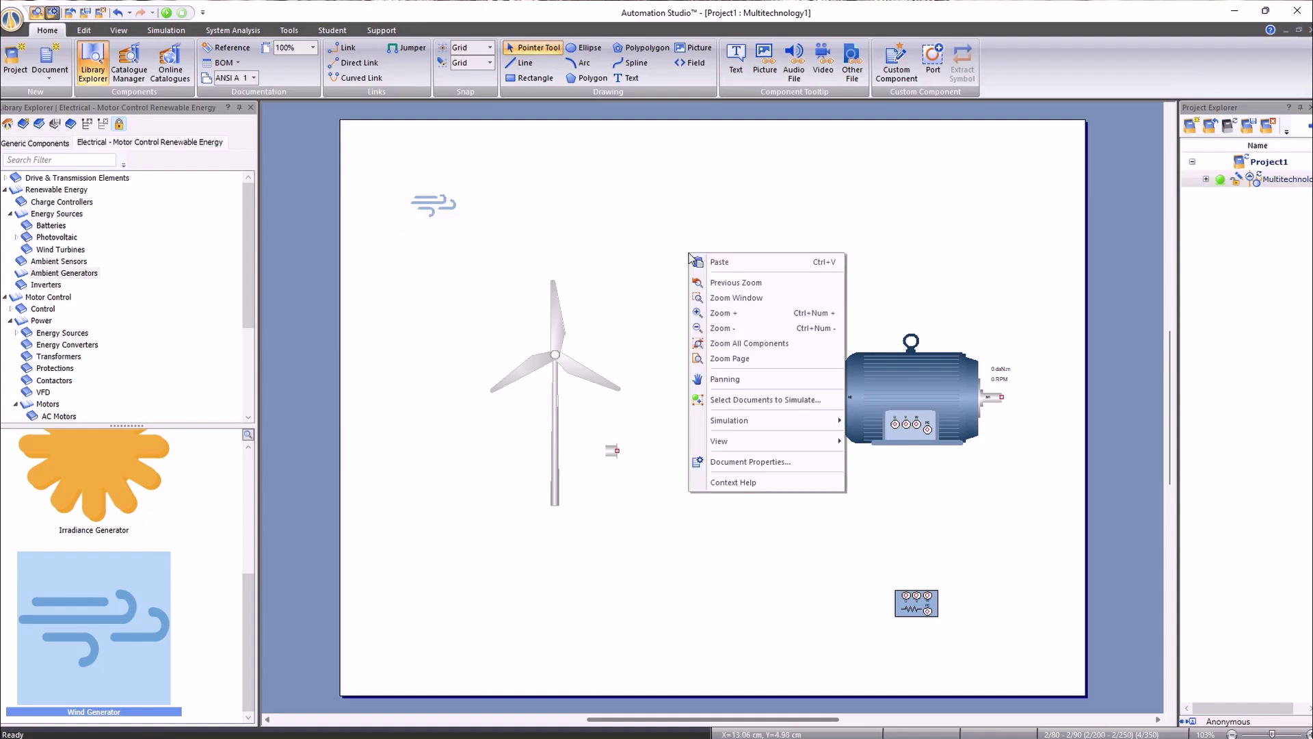
left_click(761, 348)
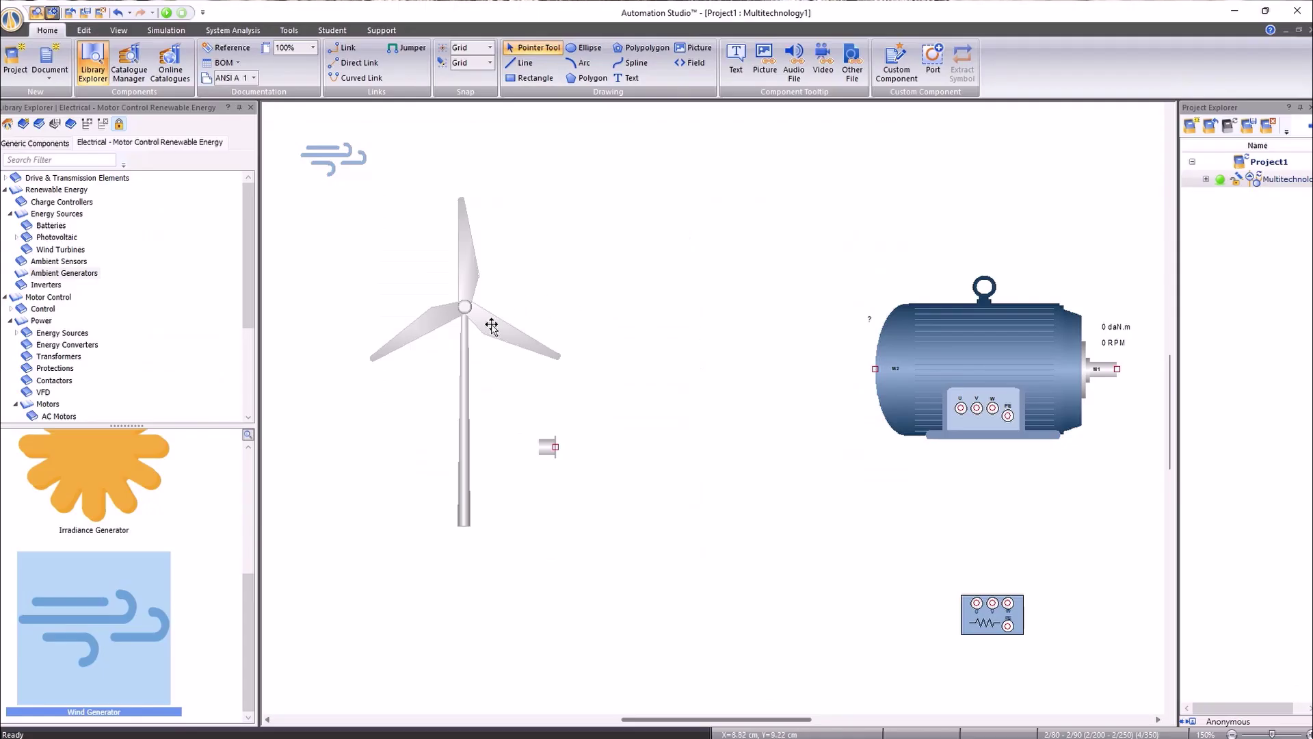
left_click(491, 335)
right_click(491, 335)
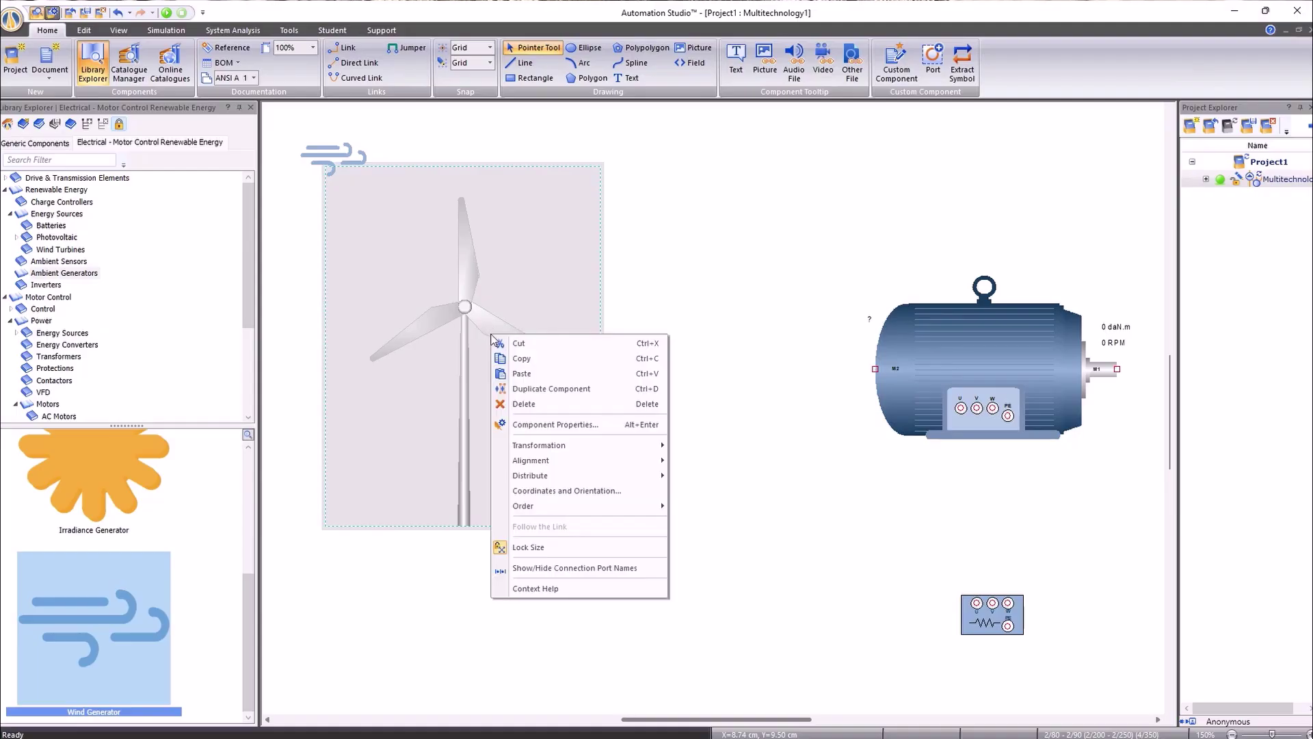
Switch the wind turbine's Wind Turbine Model to Power Curve Model.
left_click(561, 424)
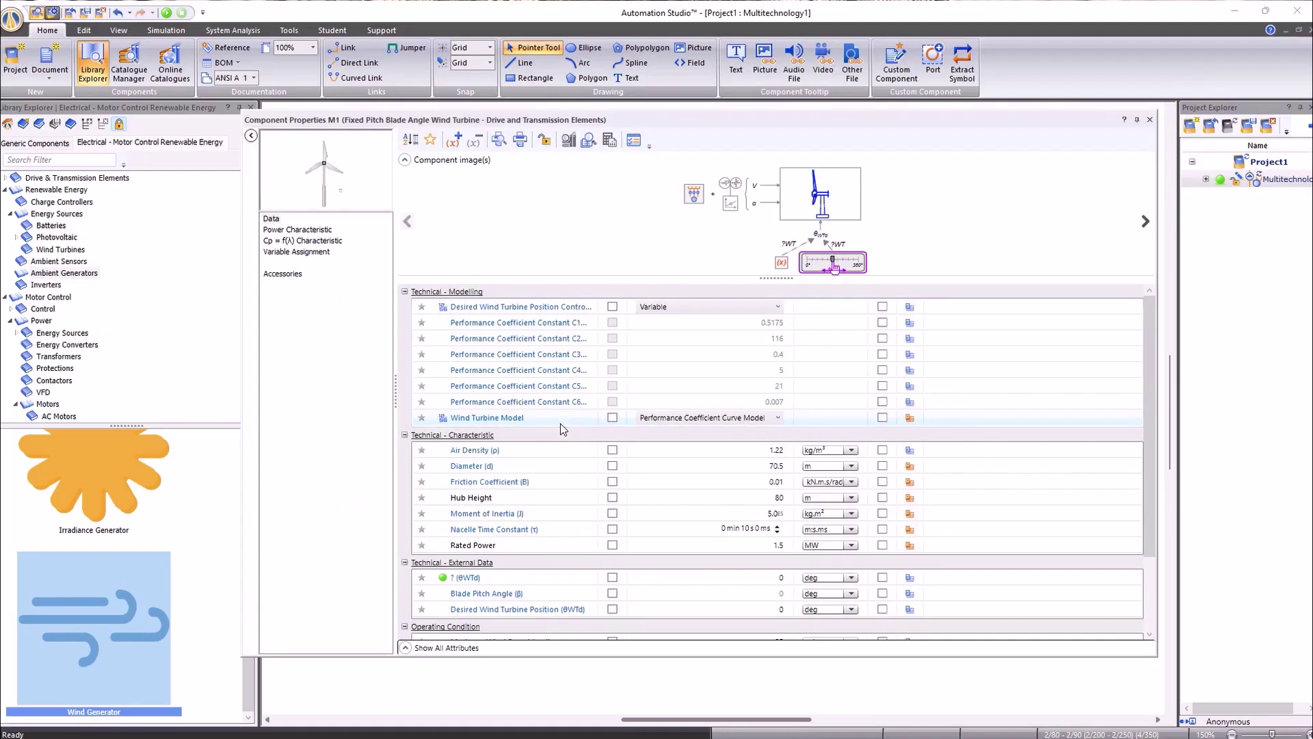
scroll(602, 465, "down", 1)
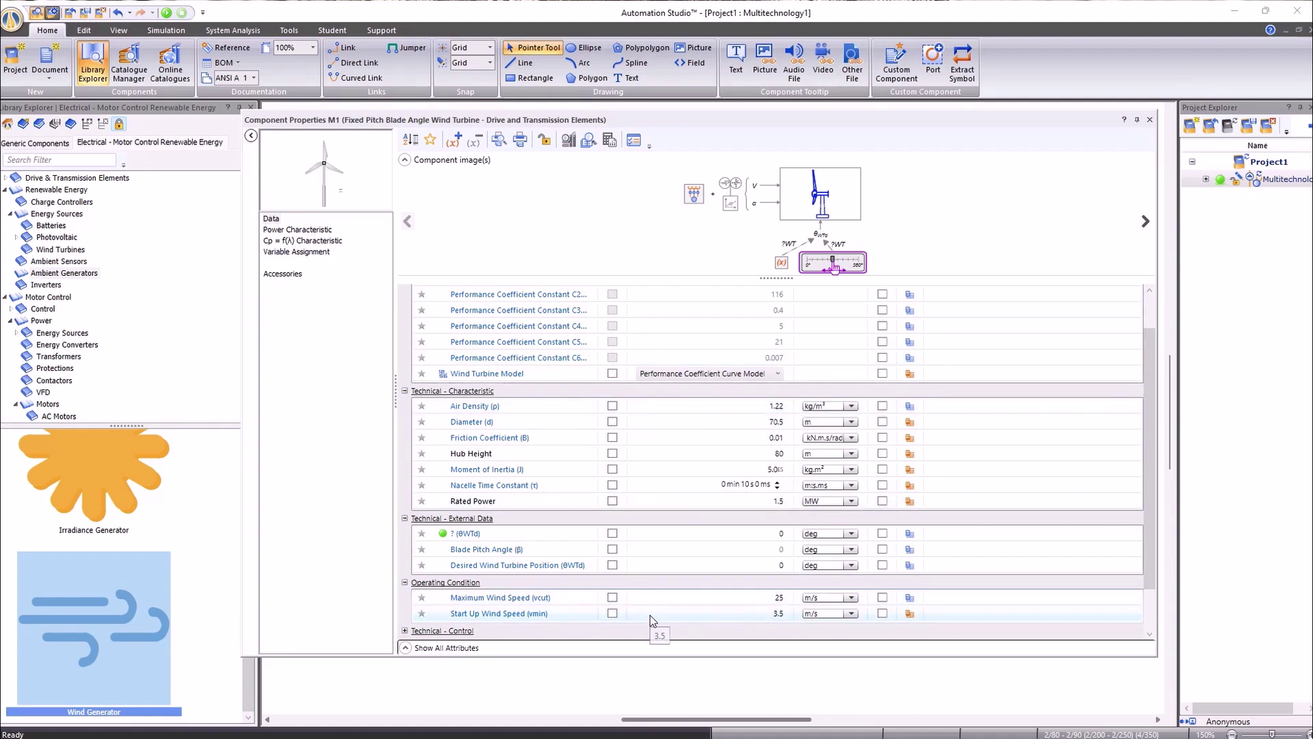
left_click(669, 373)
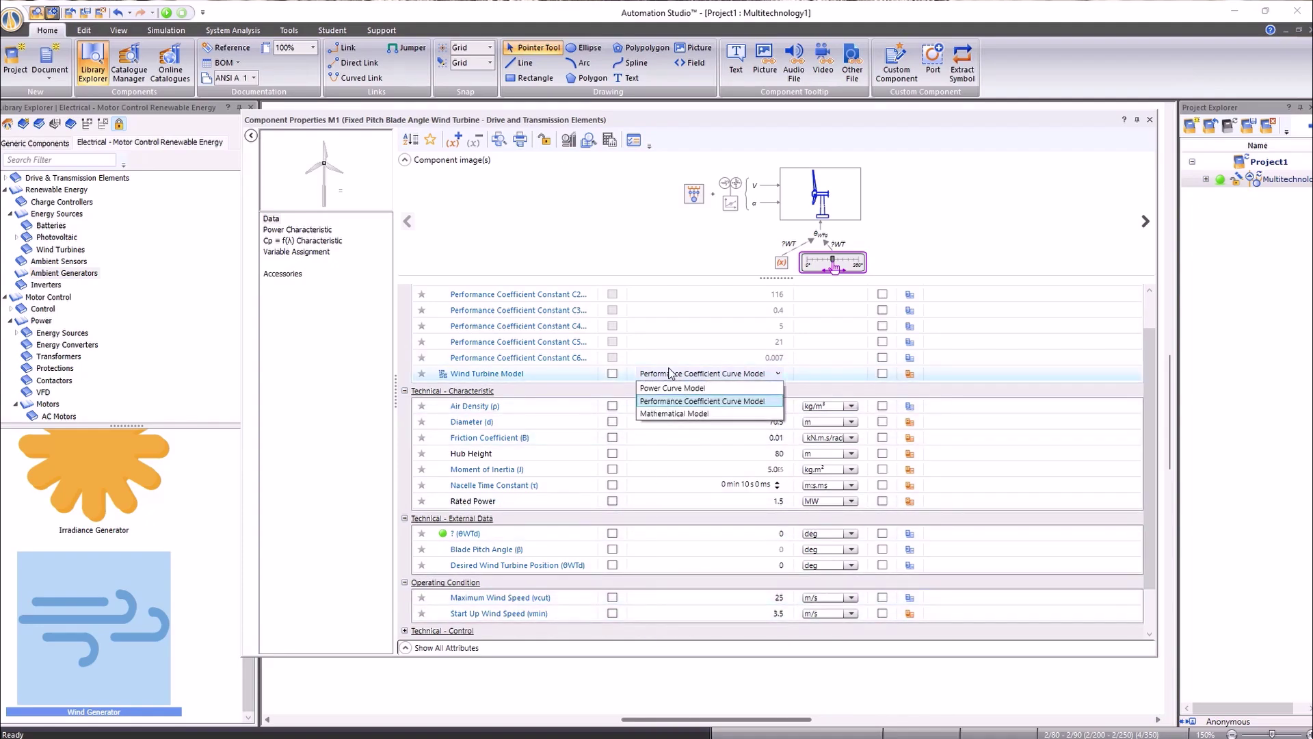
left_click(680, 388)
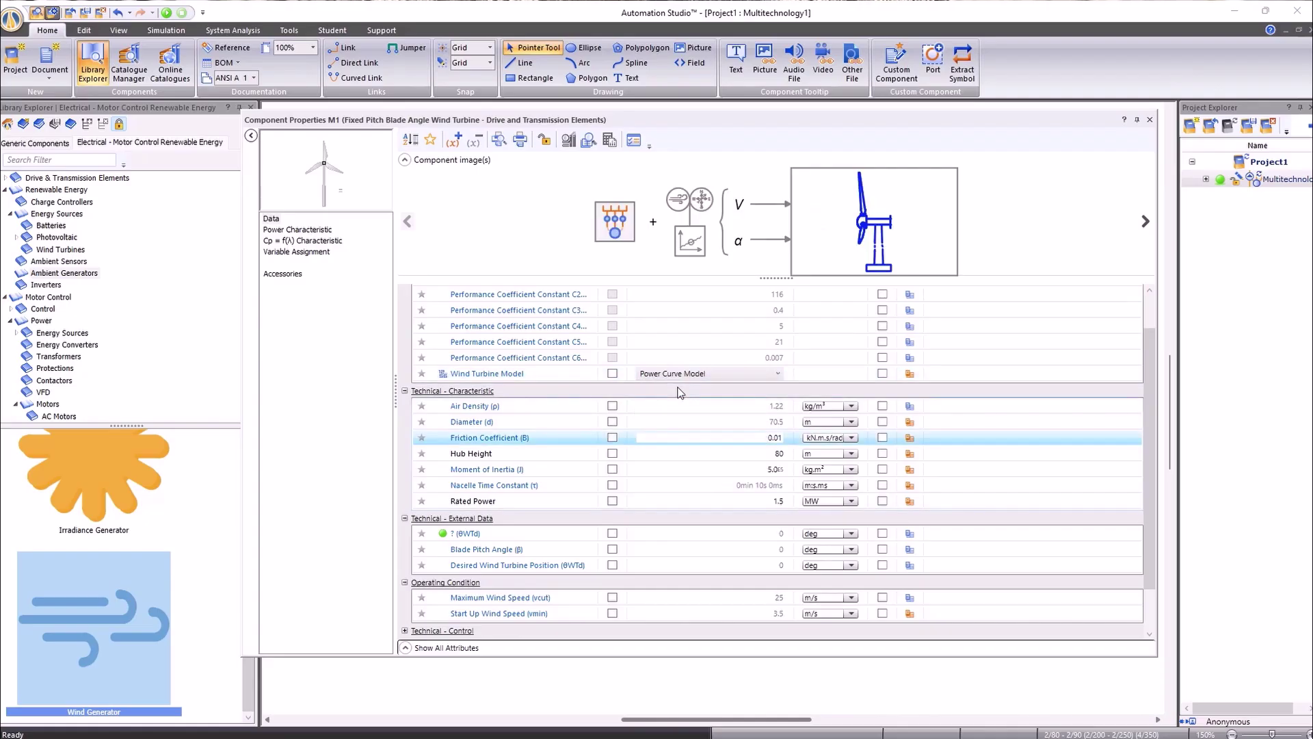
Copy Excel's wind speed and power table (F1:G27) and open the turbine's Power Characteristic.
left_click_drag(696, 188, 906, 580)
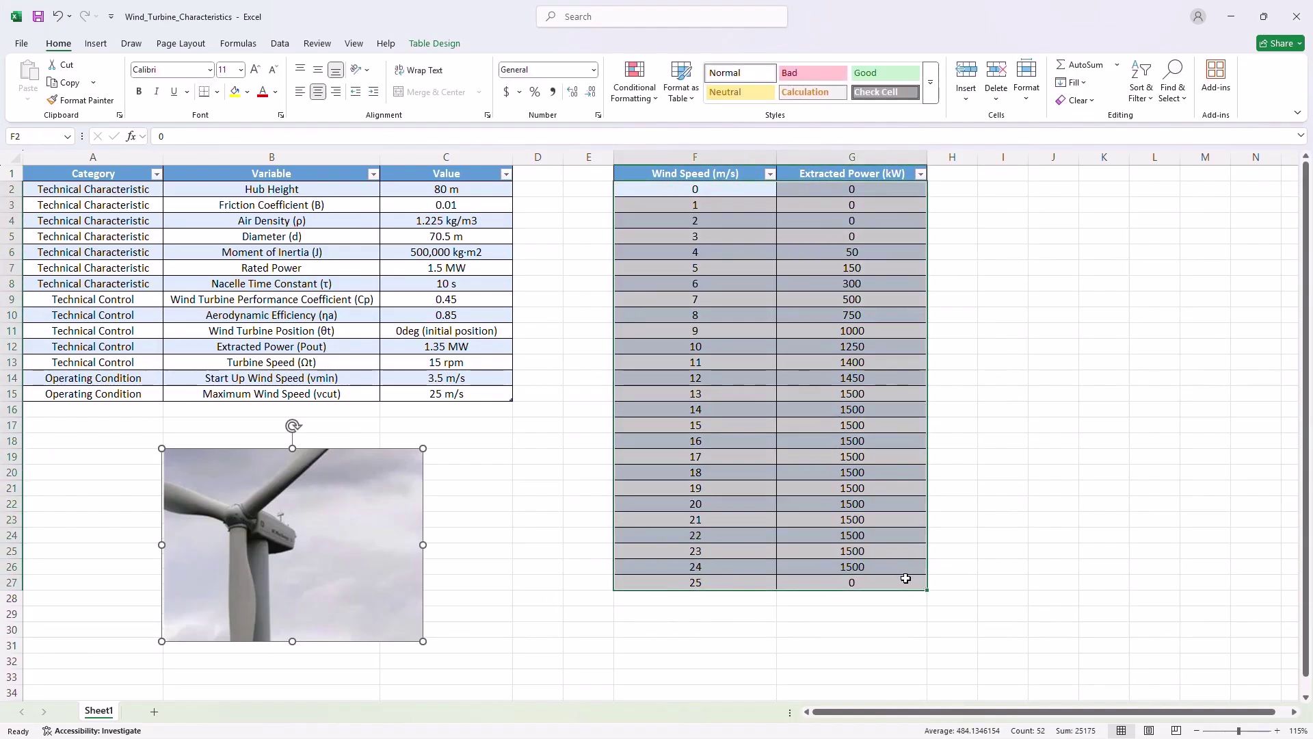
right_click(907, 583)
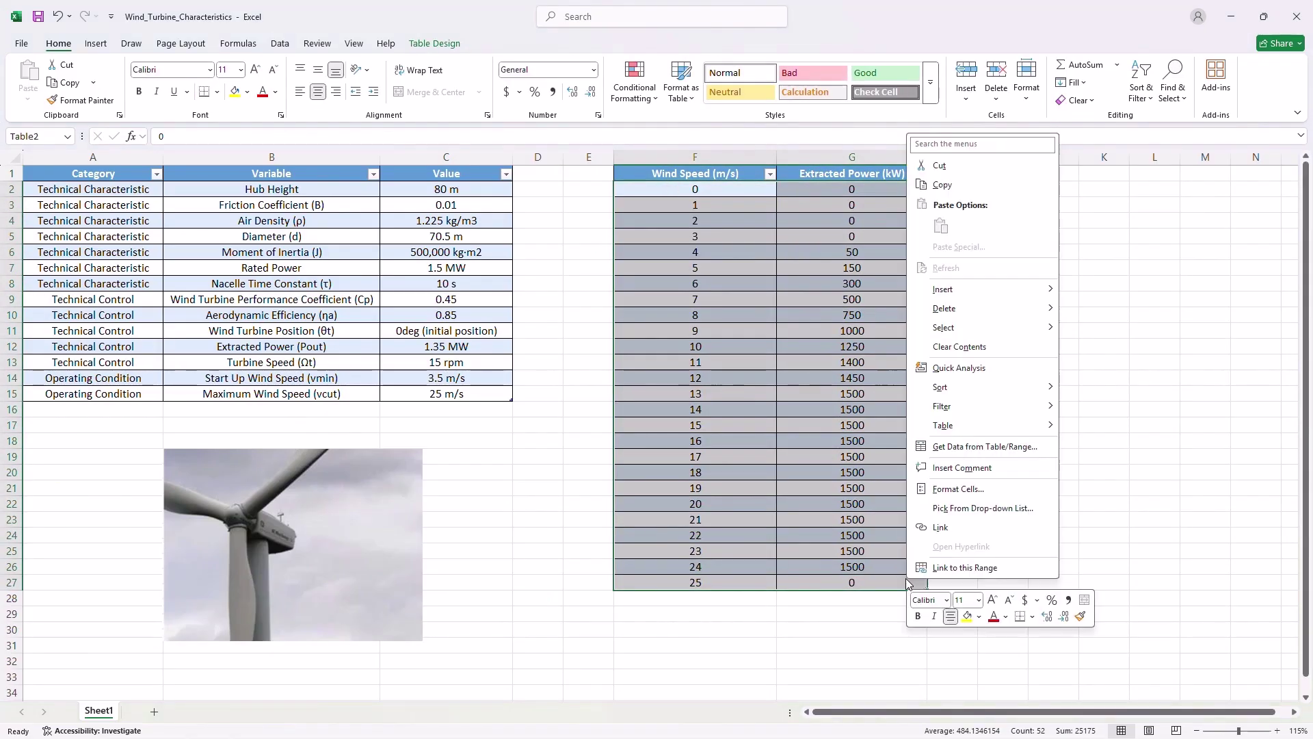
left_click(970, 185)
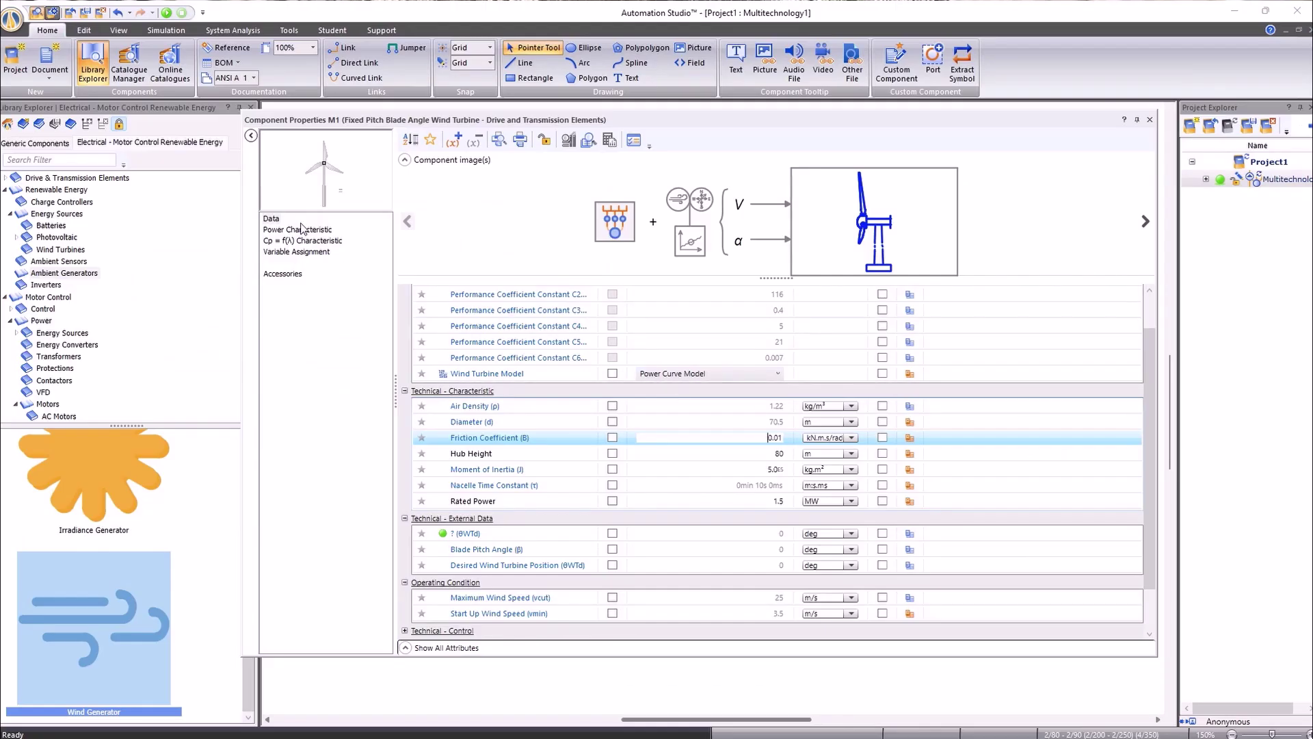
left_click(303, 230)
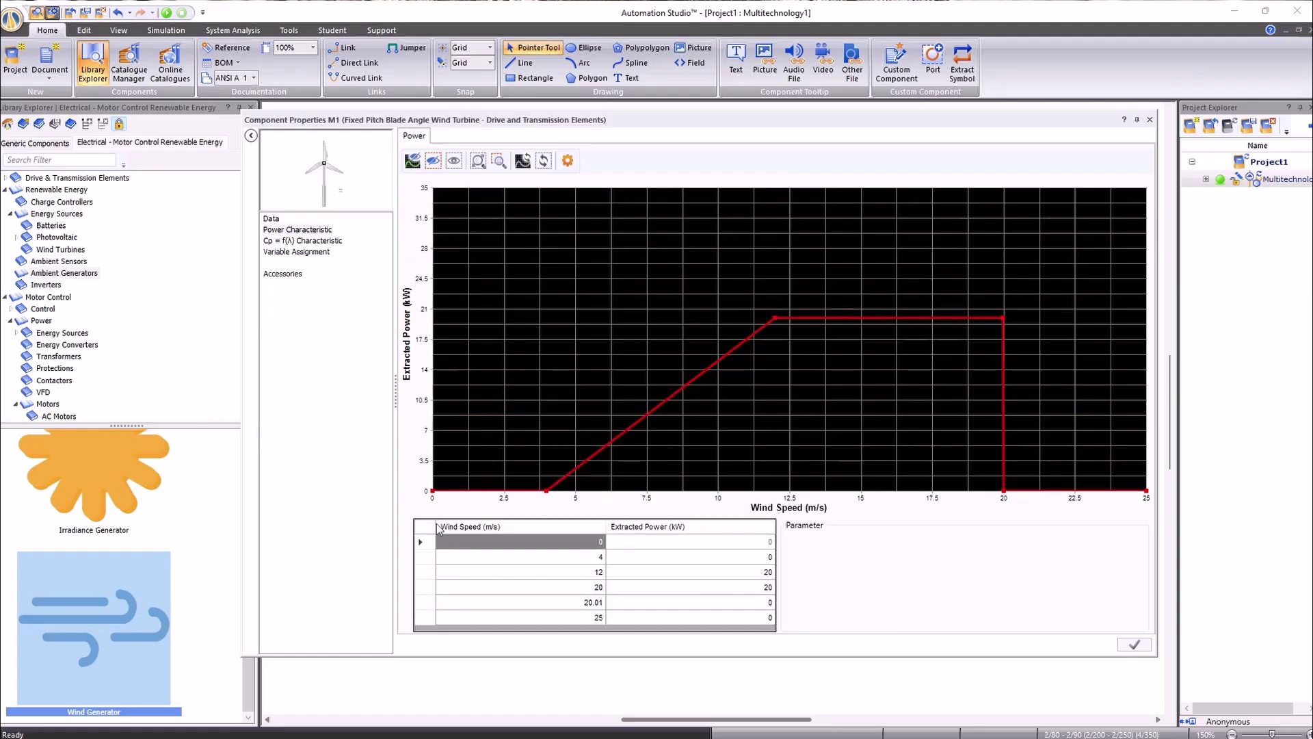
Paste the Excel wind speed and power values into the power curve table.
left_click(436, 528)
right_click(429, 546)
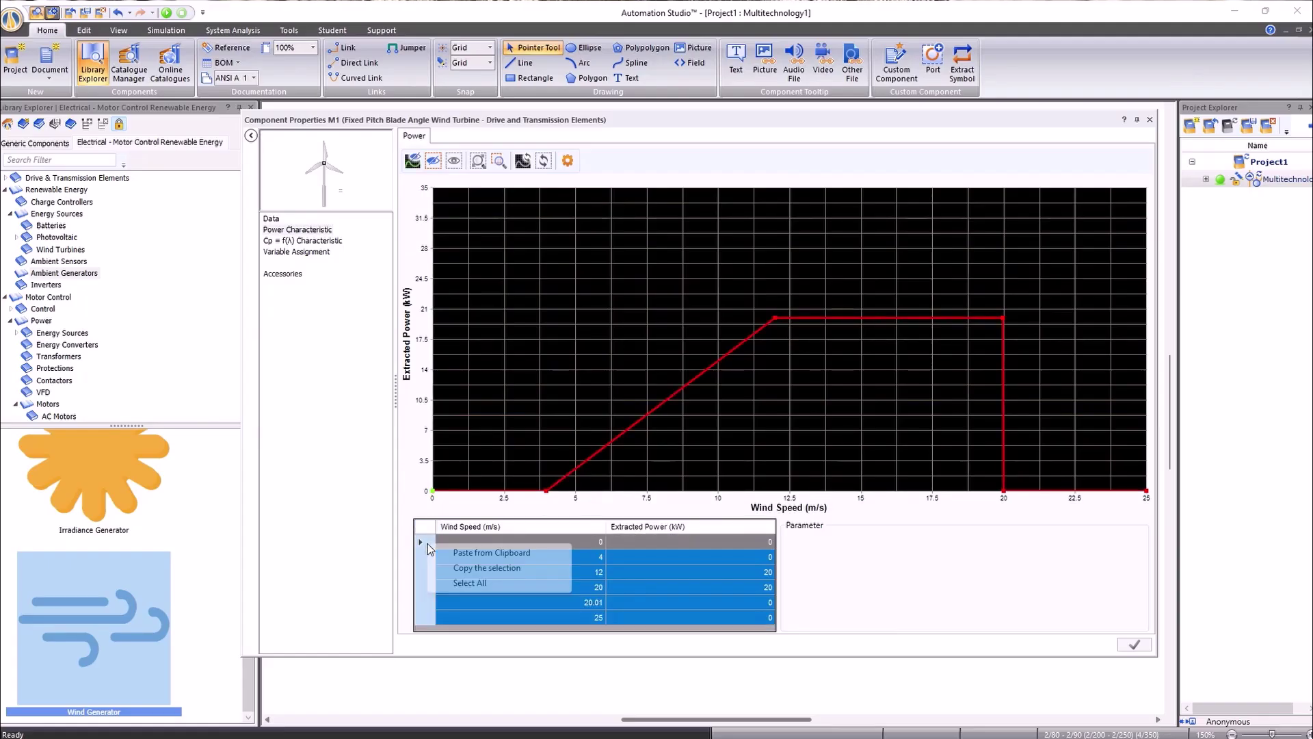
left_click(491, 553)
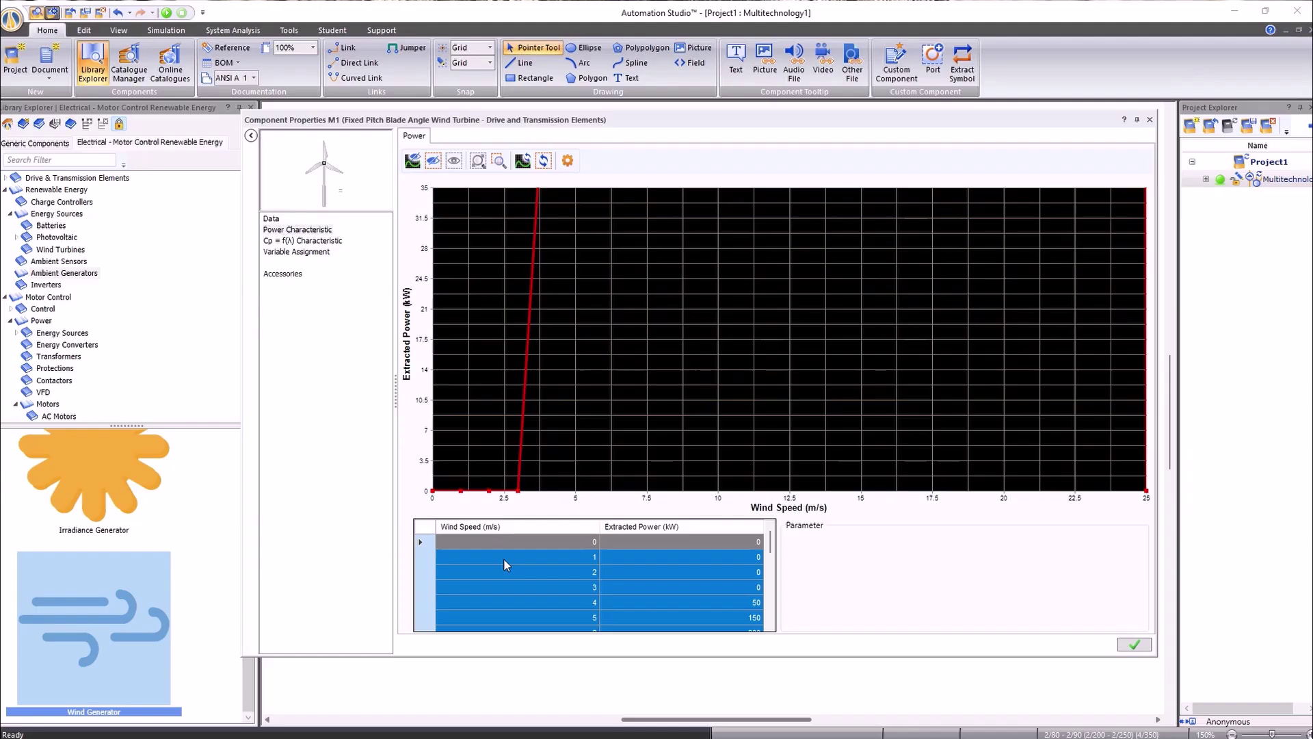
Scale the power curve axes to 30 m/s and 1.6 MW, then close the properties.
left_click(567, 162)
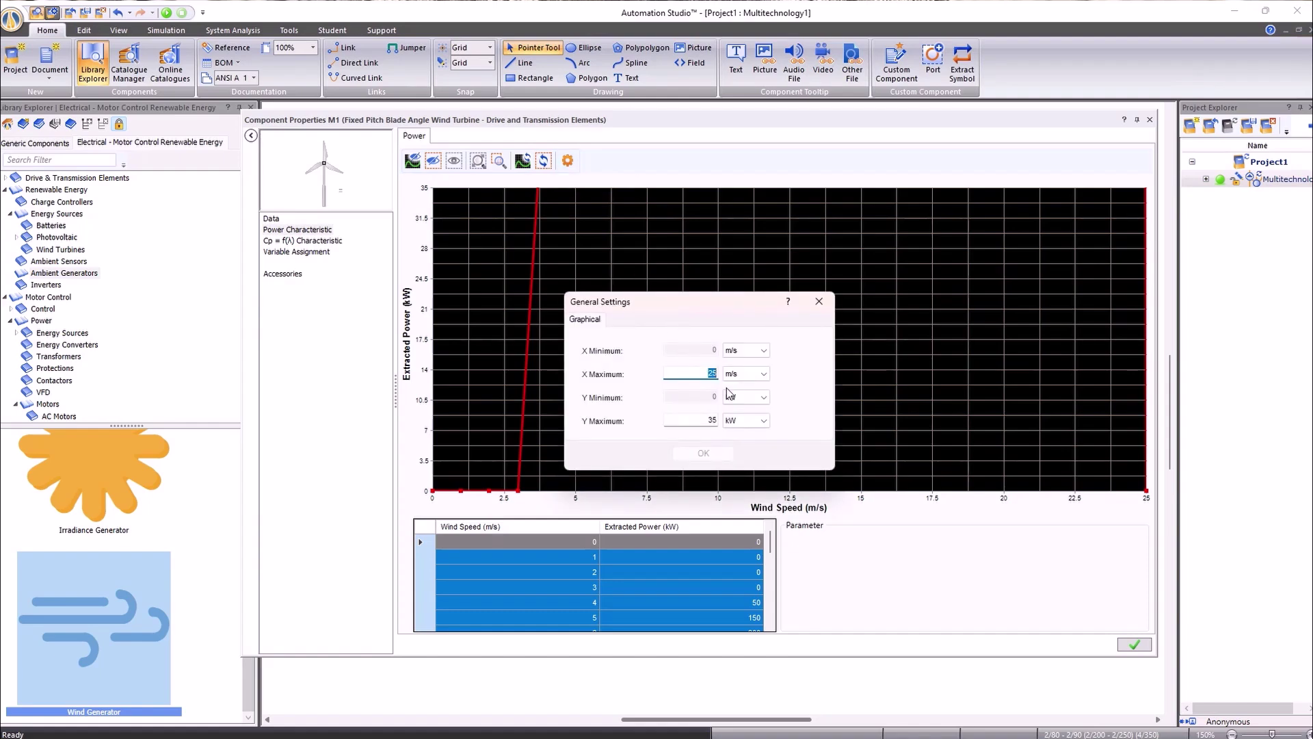
type("30")
left_click(745, 421)
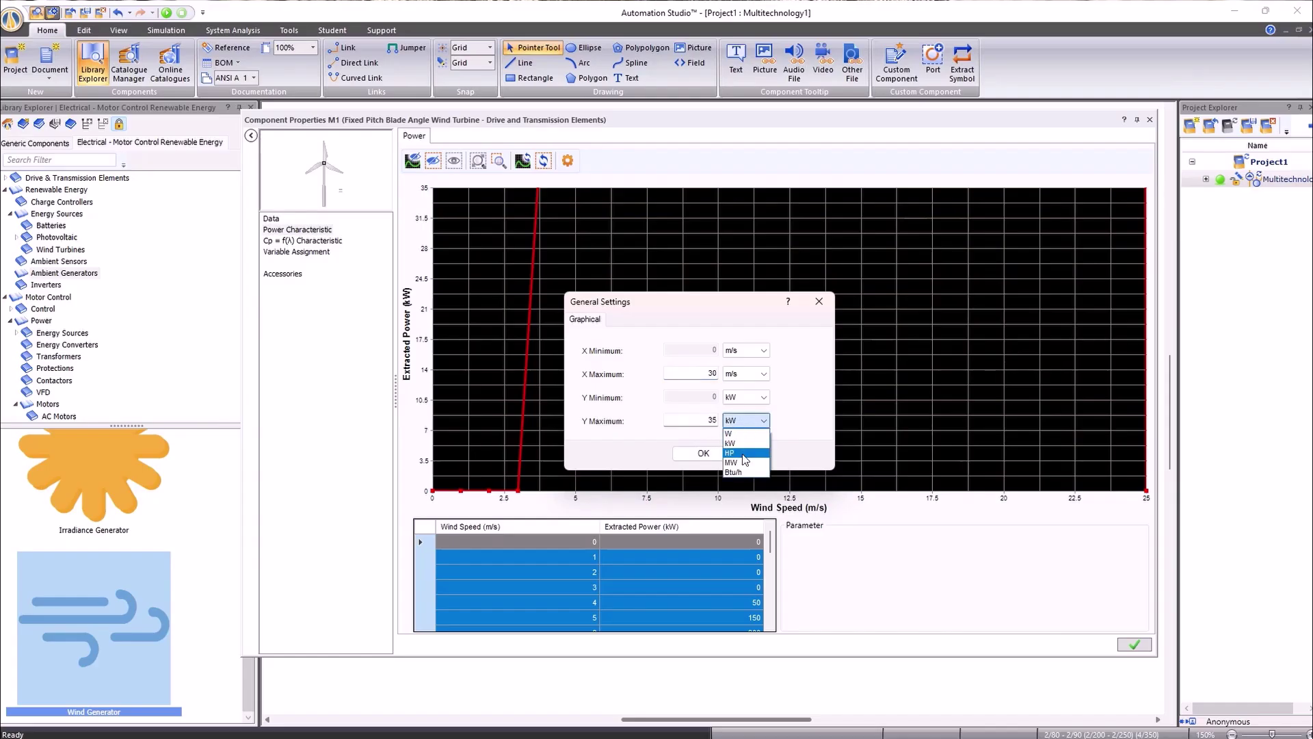
left_click(731, 462)
double_click(708, 420)
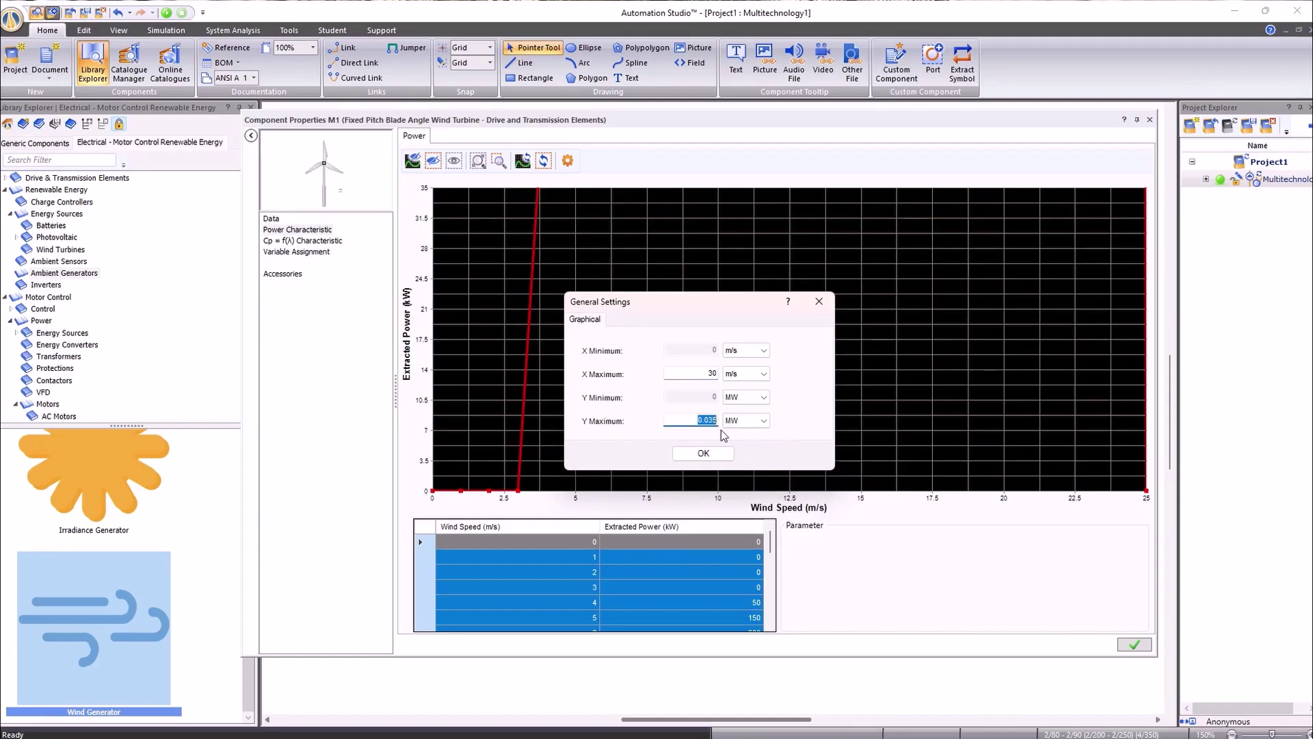
type("1.6")
left_click(720, 454)
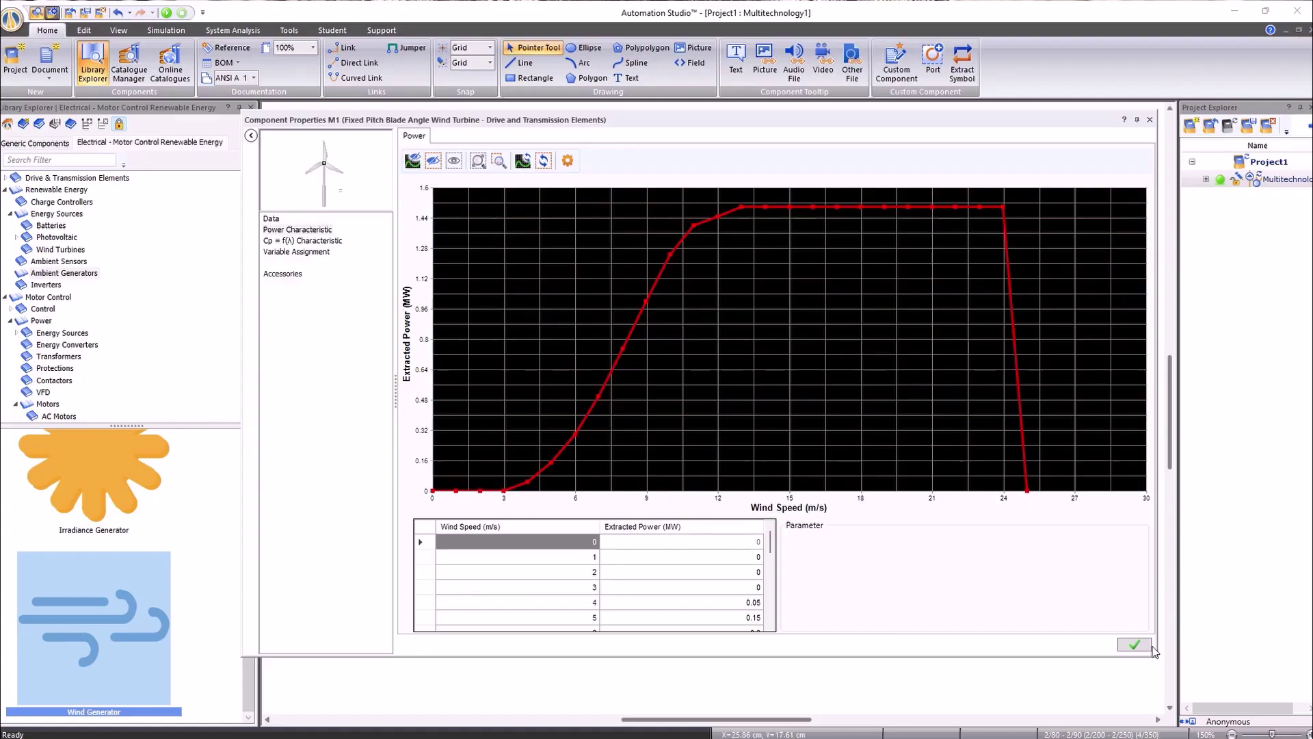
left_click(1150, 120)
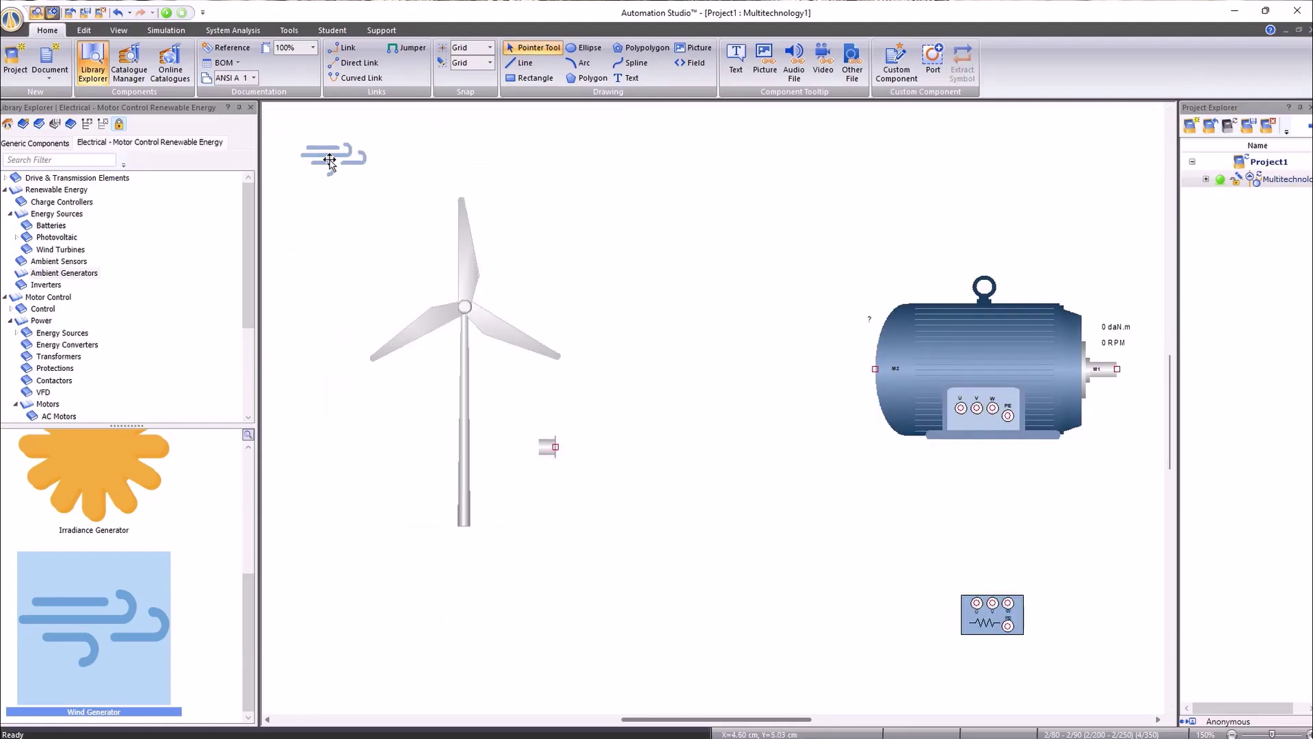
Set the wind generator's Wind Speed Model to By Curve in its Component Properties.
left_click(323, 153)
right_click(323, 153)
left_click(372, 250)
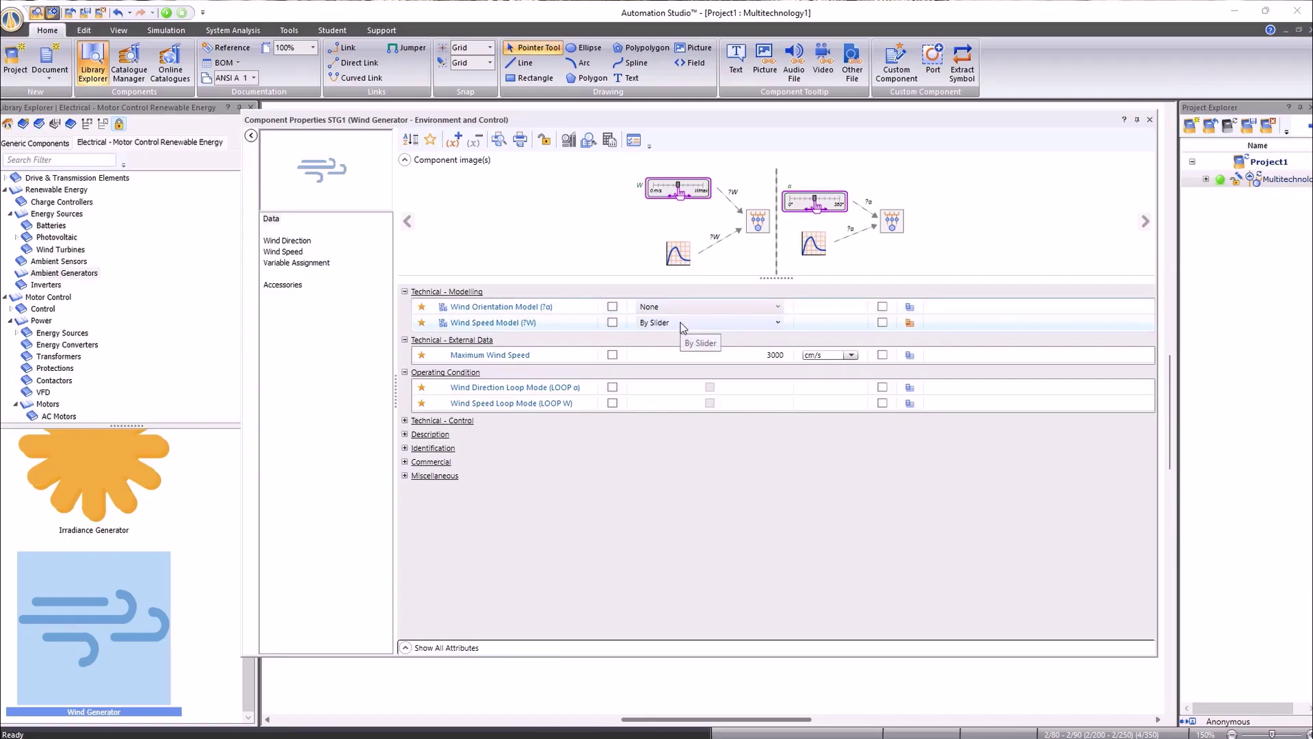
left_click(681, 324)
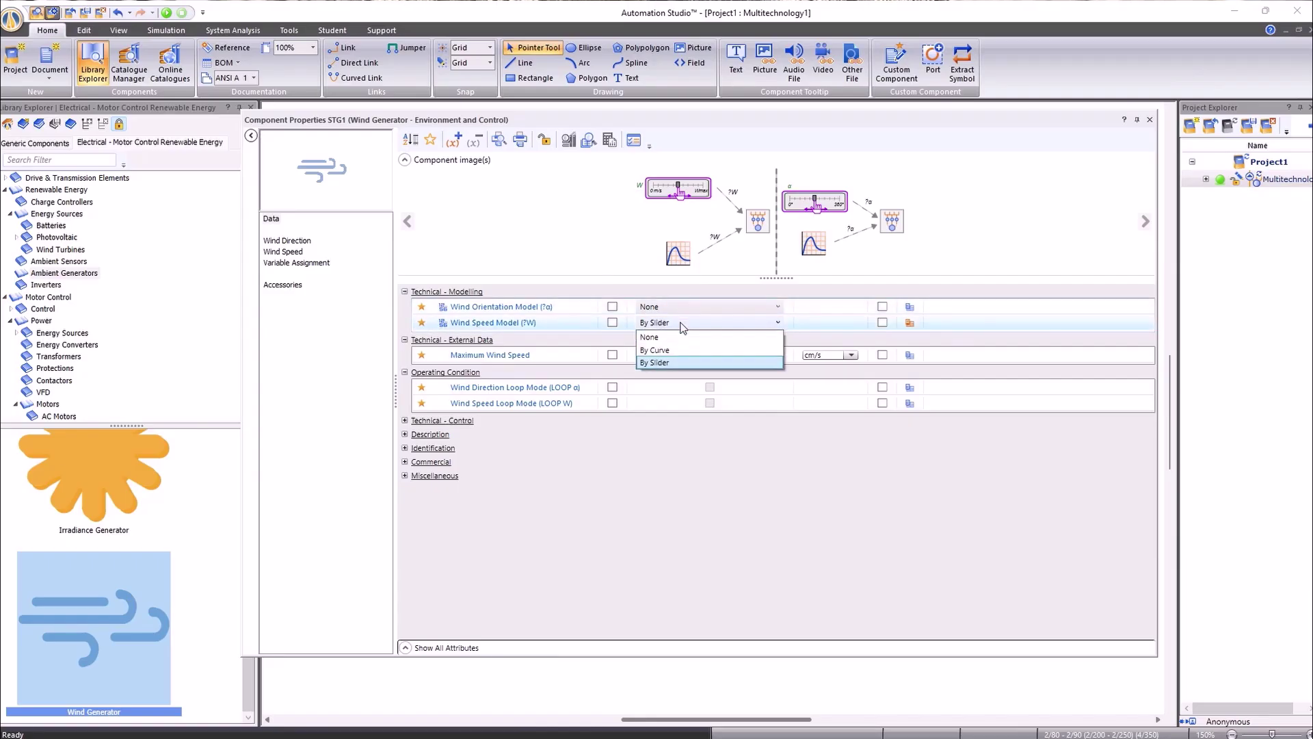
left_click(684, 351)
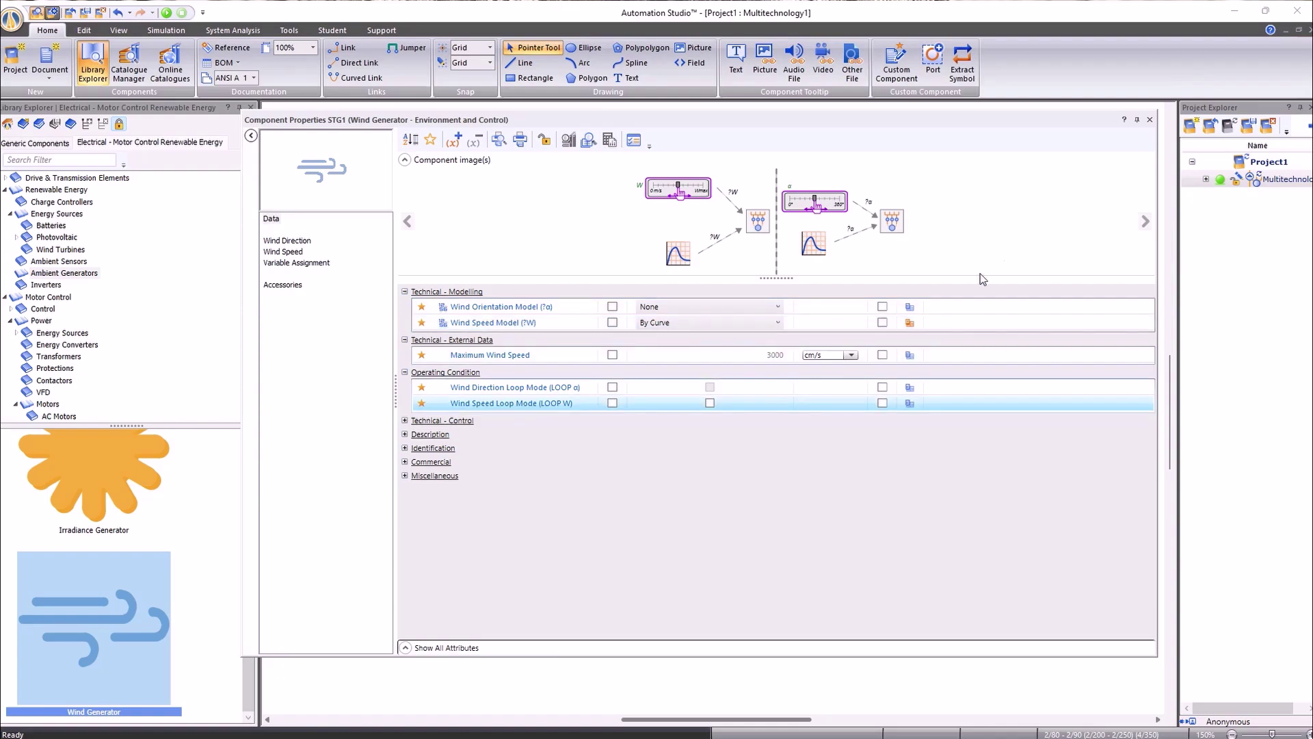
left_click(1149, 122)
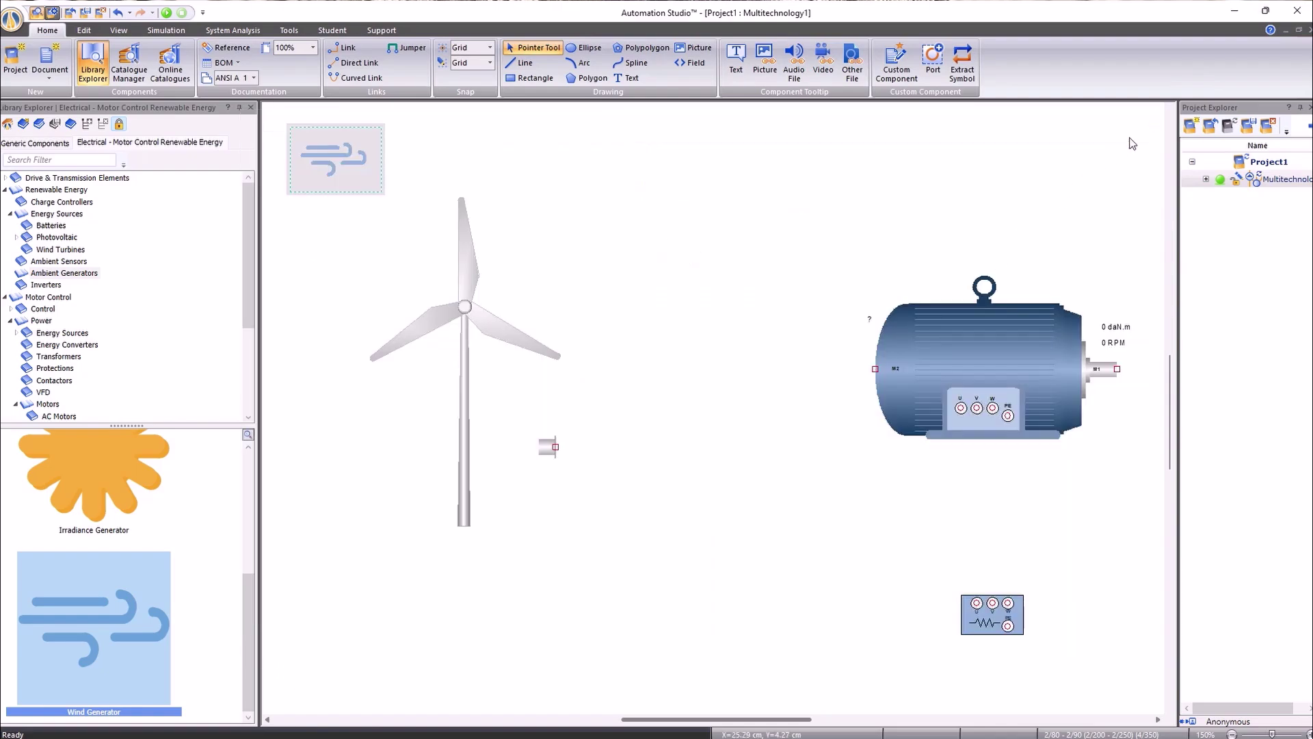
Apply the 3.0kW-1000RPM Default Machine preset to the synchronous machine.
left_click(963, 349)
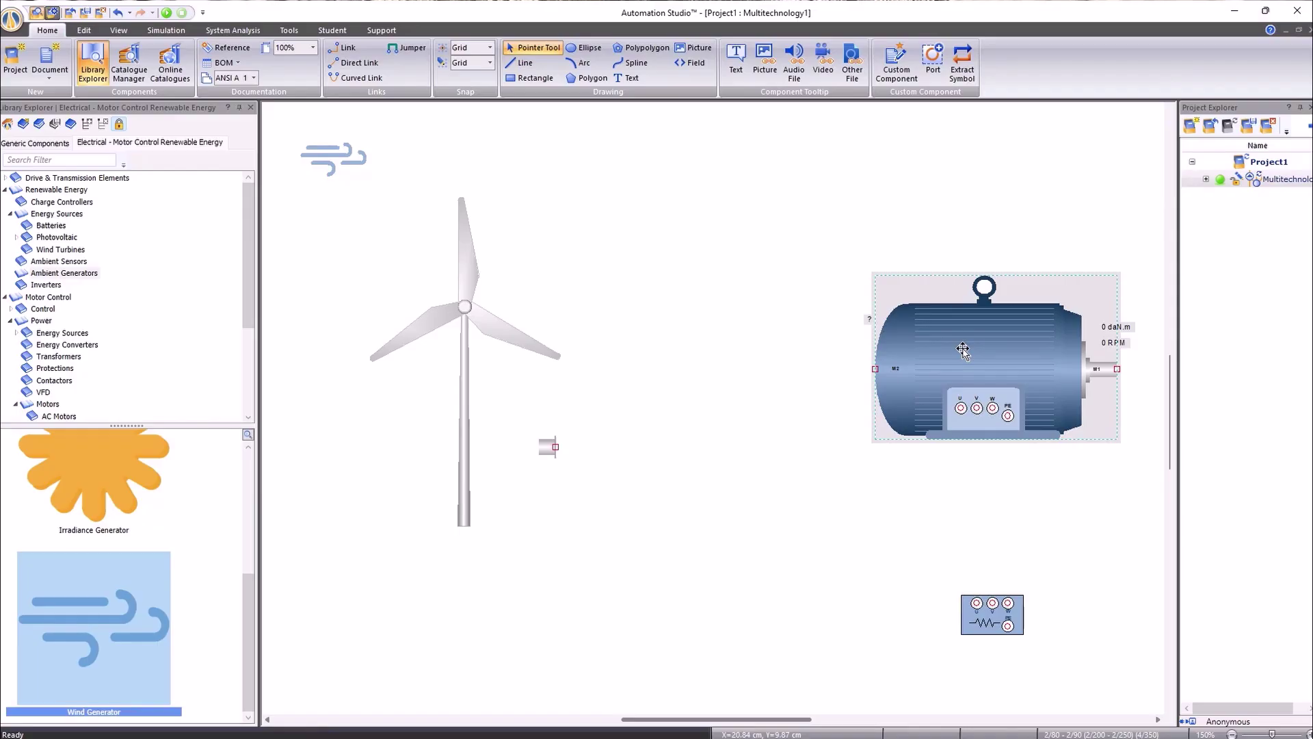
right_click(963, 350)
left_click(1011, 472)
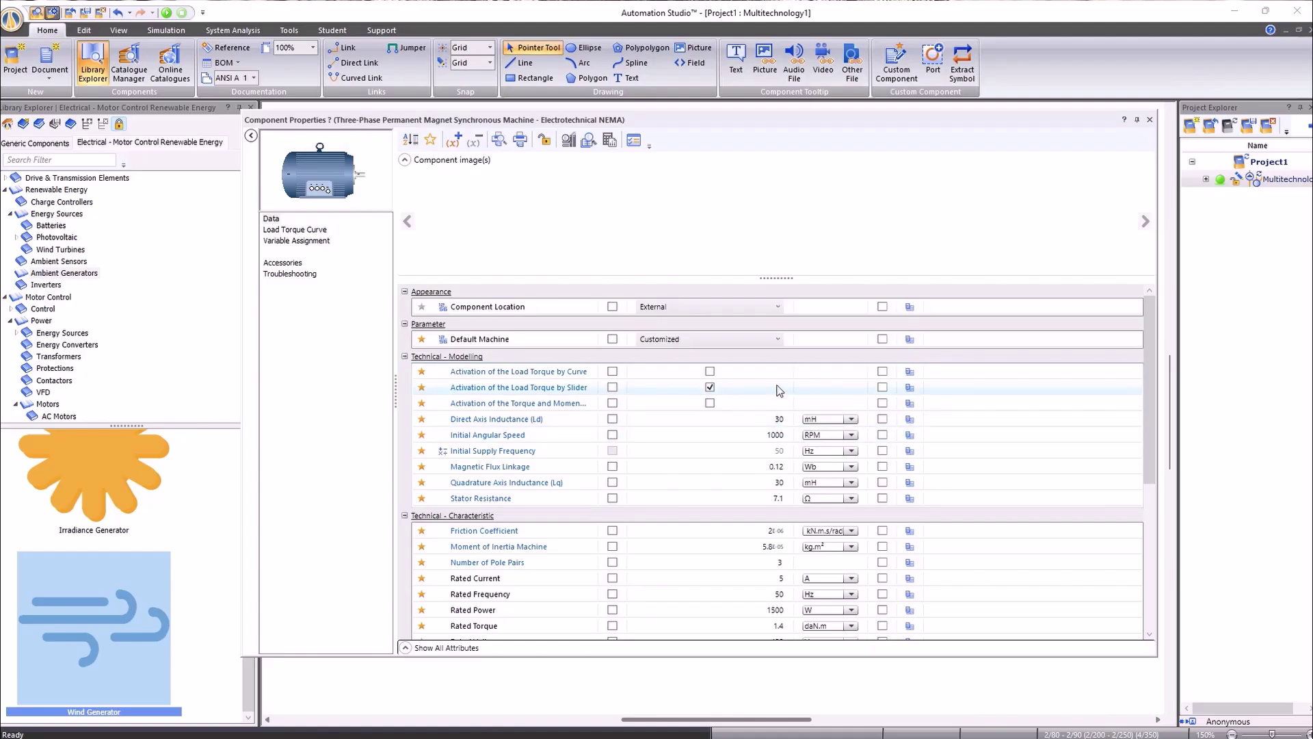
scroll(780, 410, "down", 2)
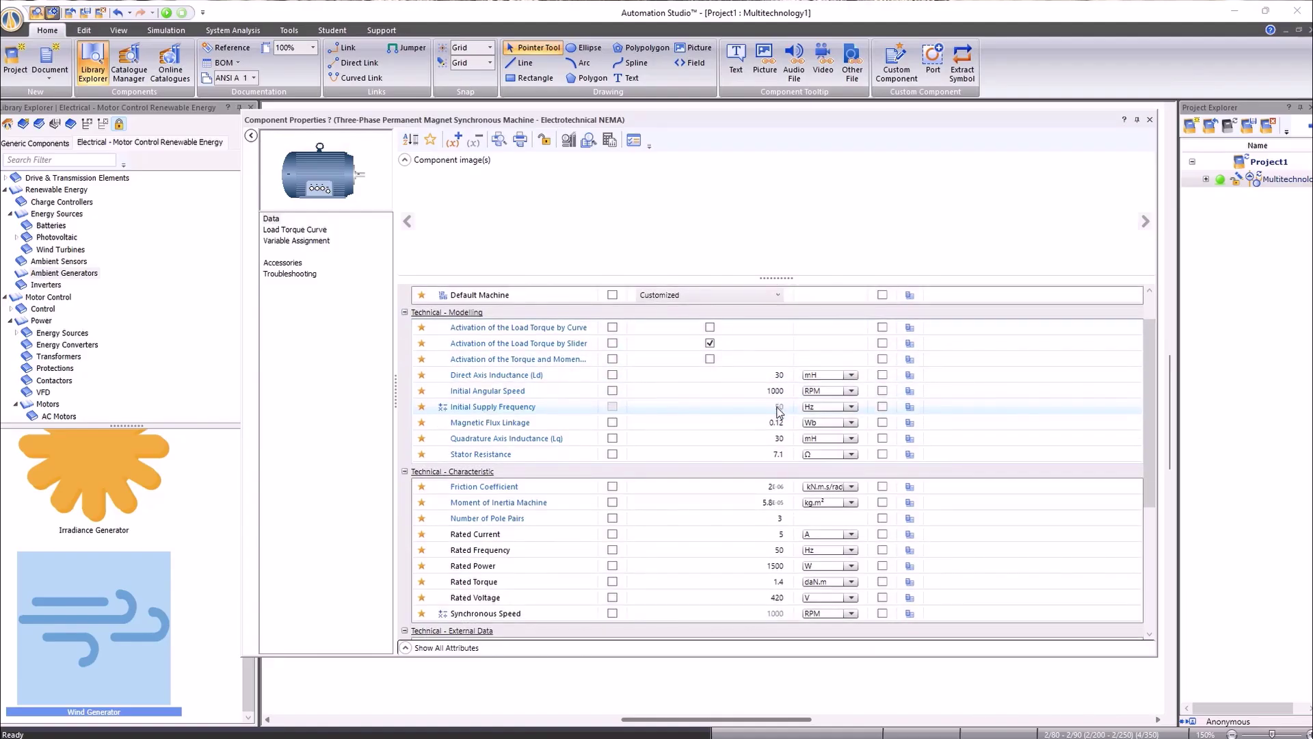
scroll(780, 411, "down", 2)
scroll(779, 410, "up", 3)
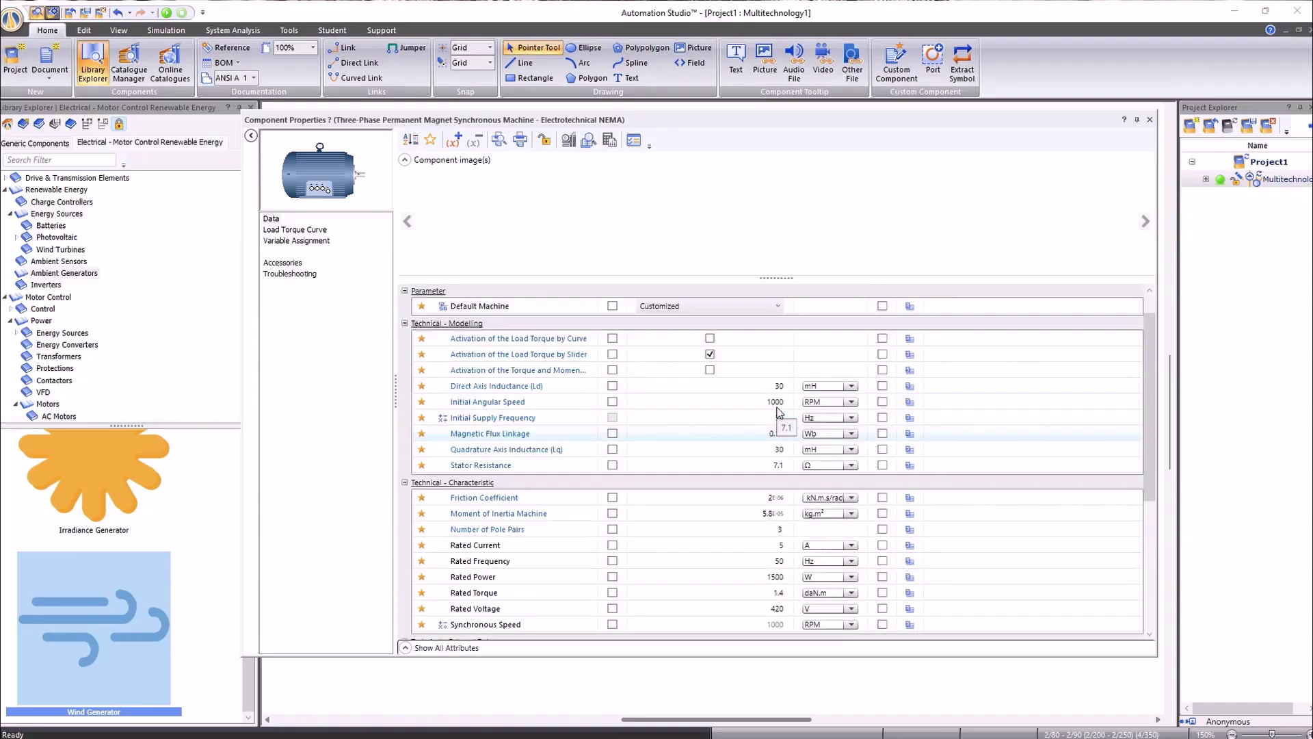
scroll(778, 411, "up", 1)
left_click(777, 339)
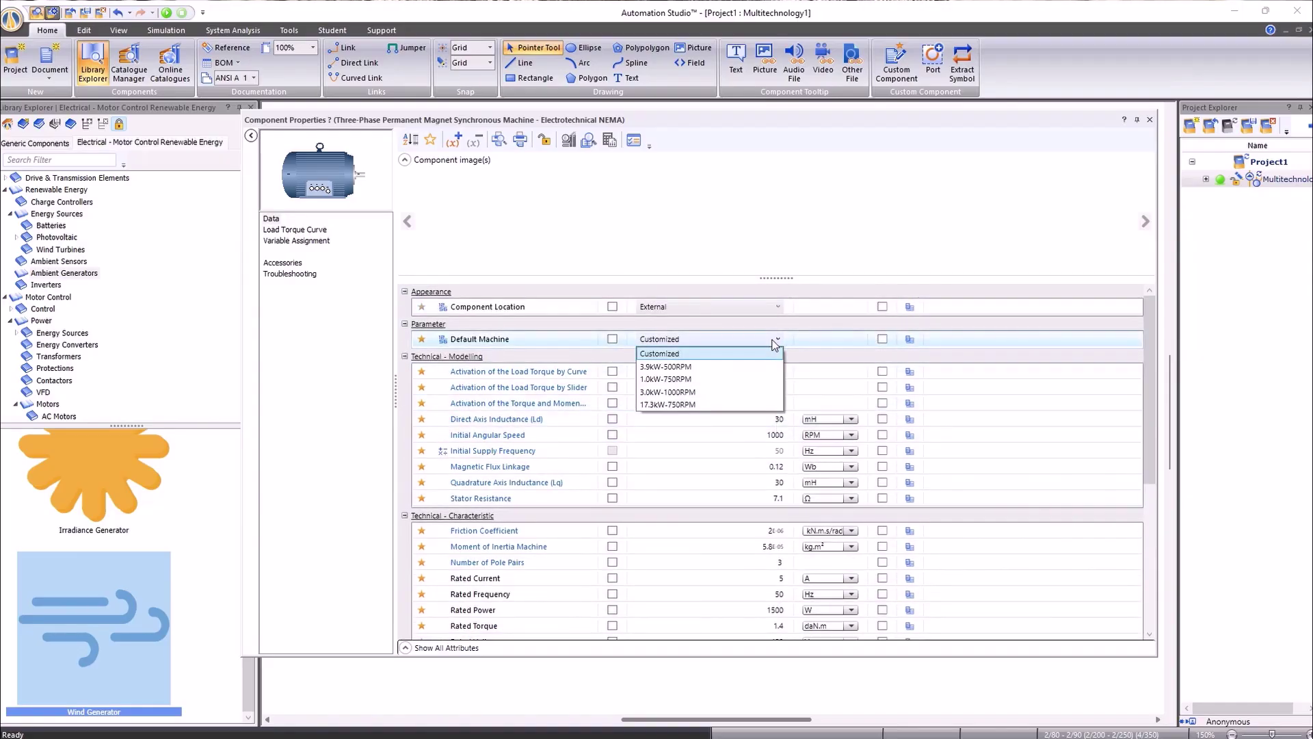
left_click(758, 391)
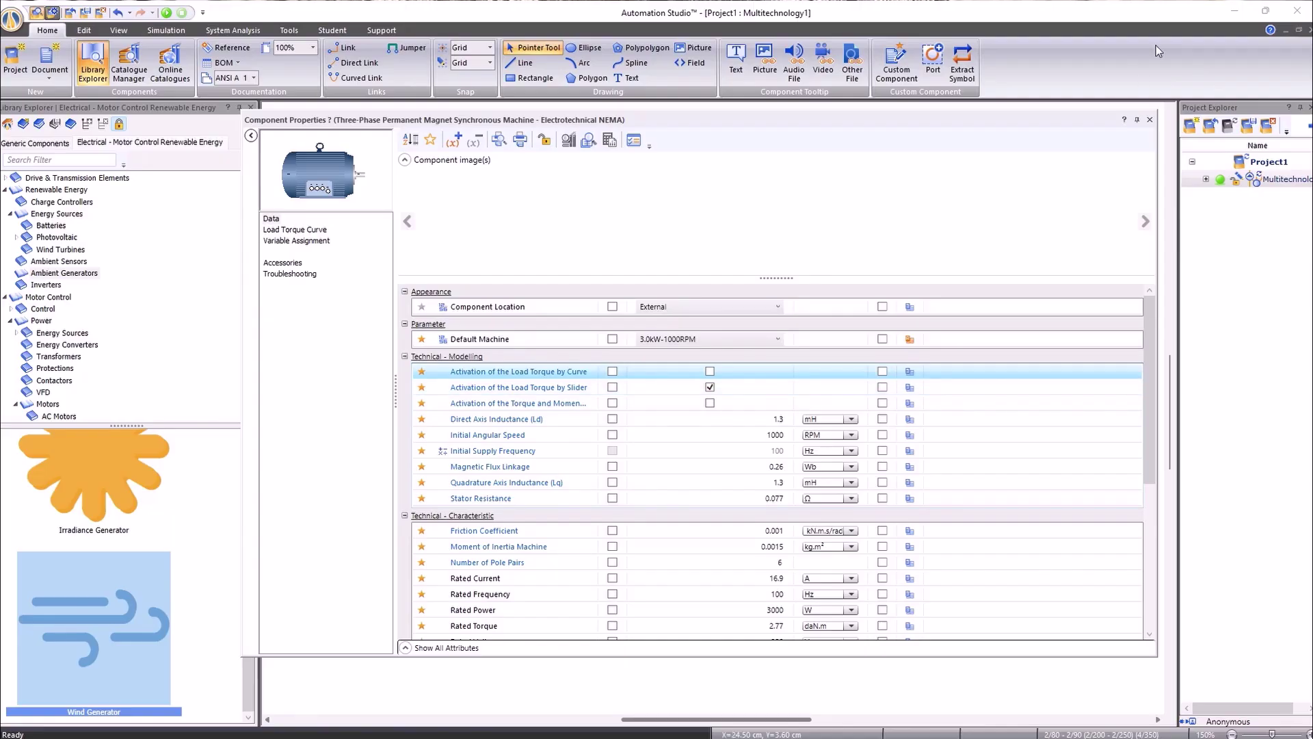
left_click(1149, 120)
left_click(980, 626)
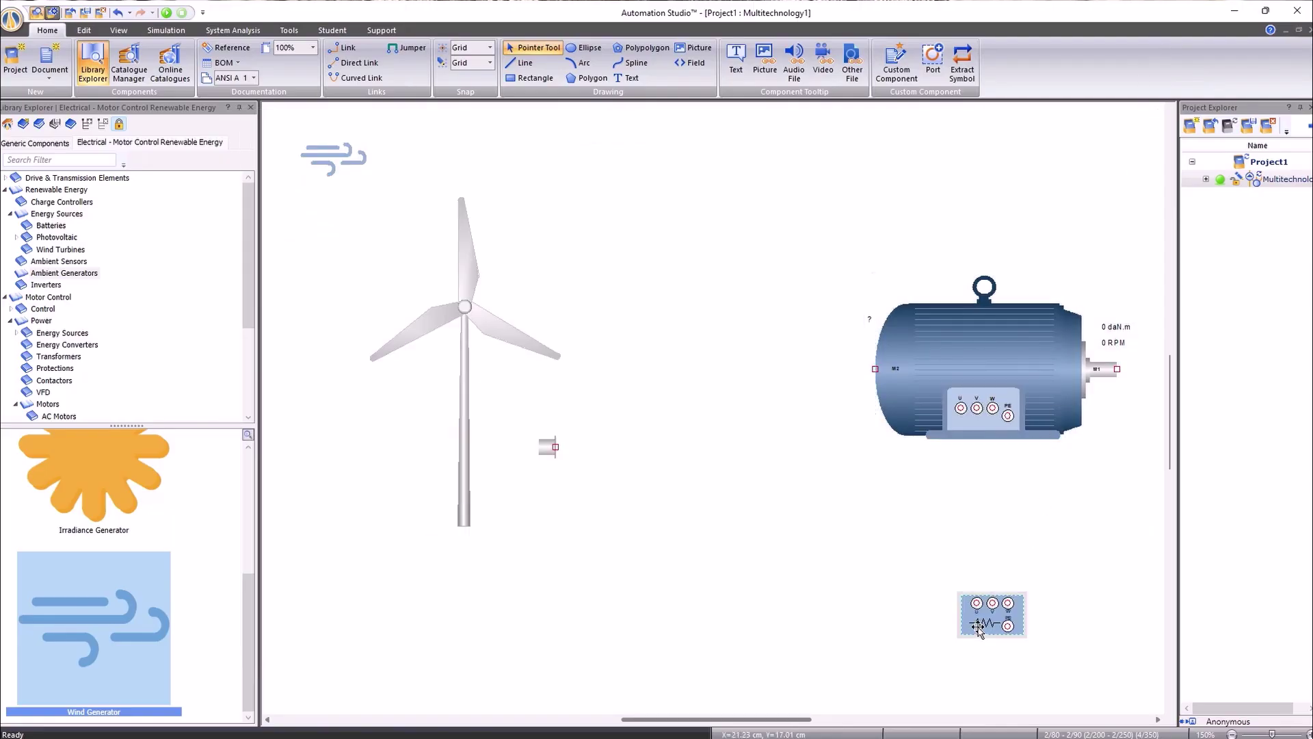
Change the resistive load's Connection setting to Delta in its Component Properties.
right_click(980, 626)
left_click(1002, 453)
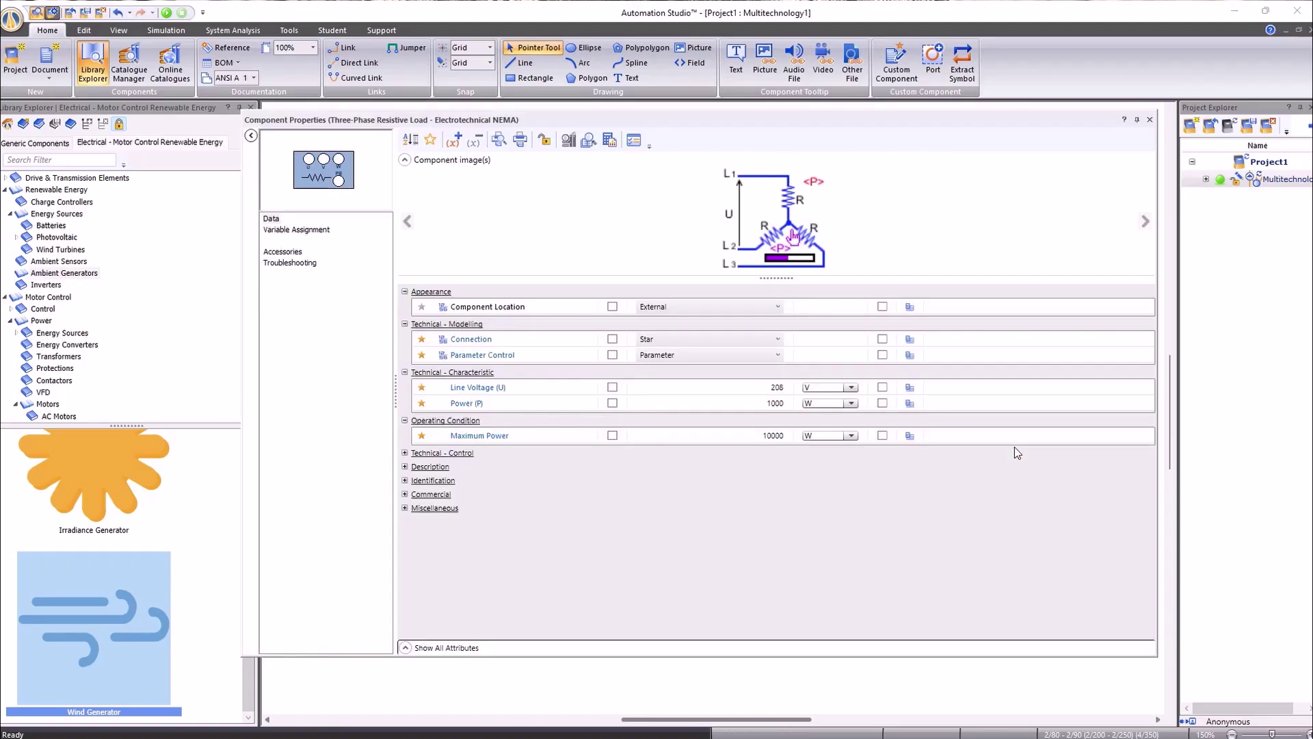
left_click(684, 339)
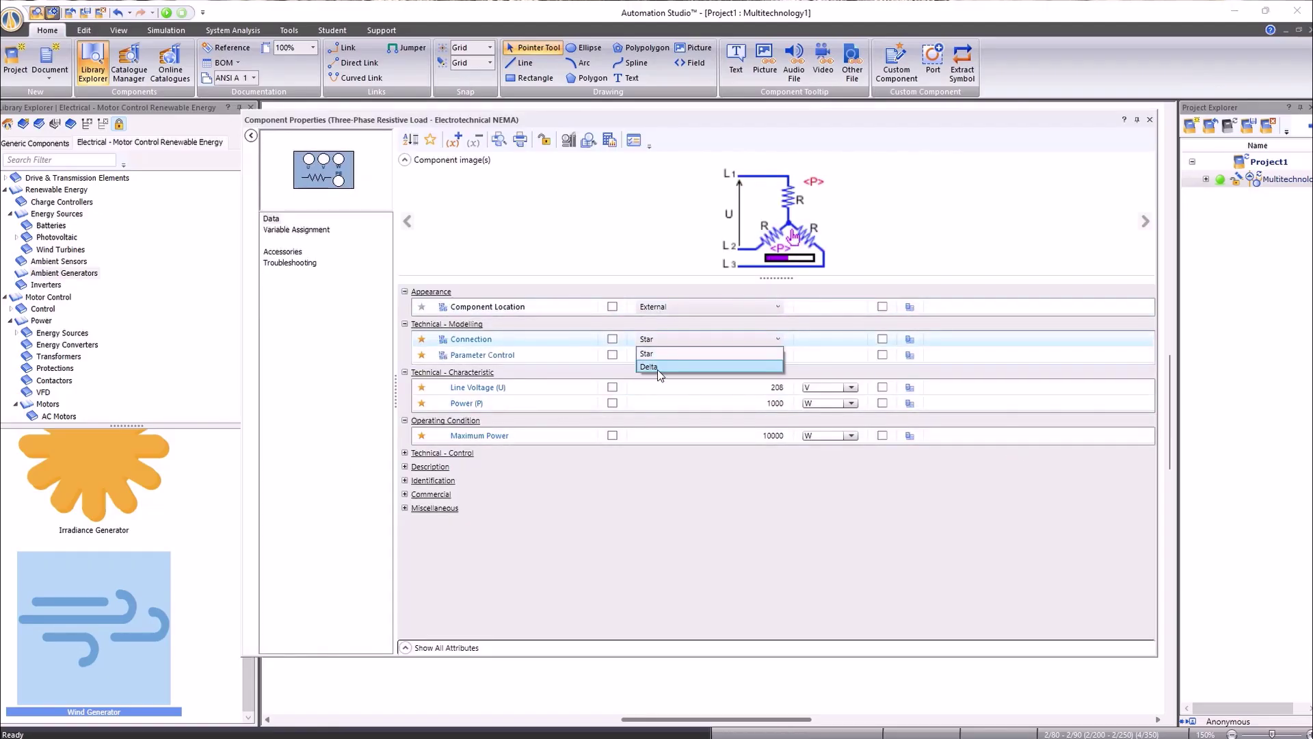
left_click(657, 367)
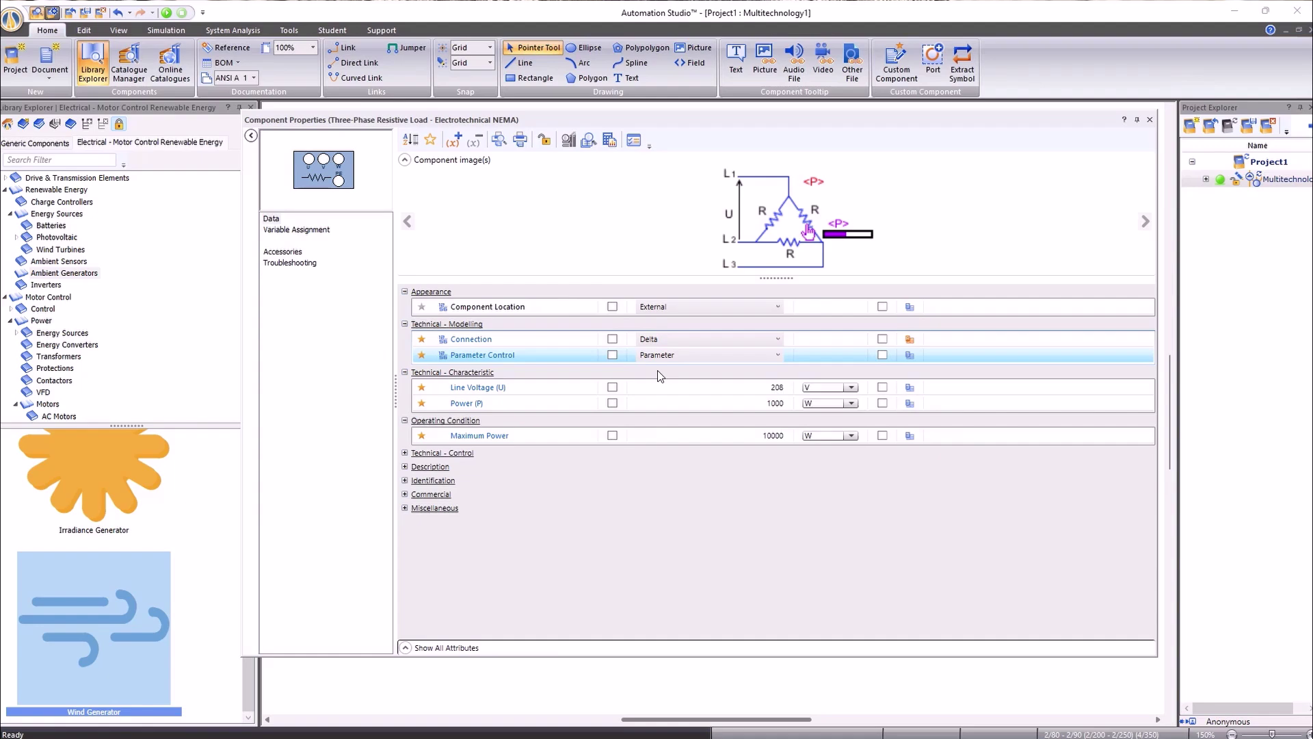
left_click(1150, 119)
Flip the motor horizontally and move it to the right of the turbine shaft.
left_click(707, 402)
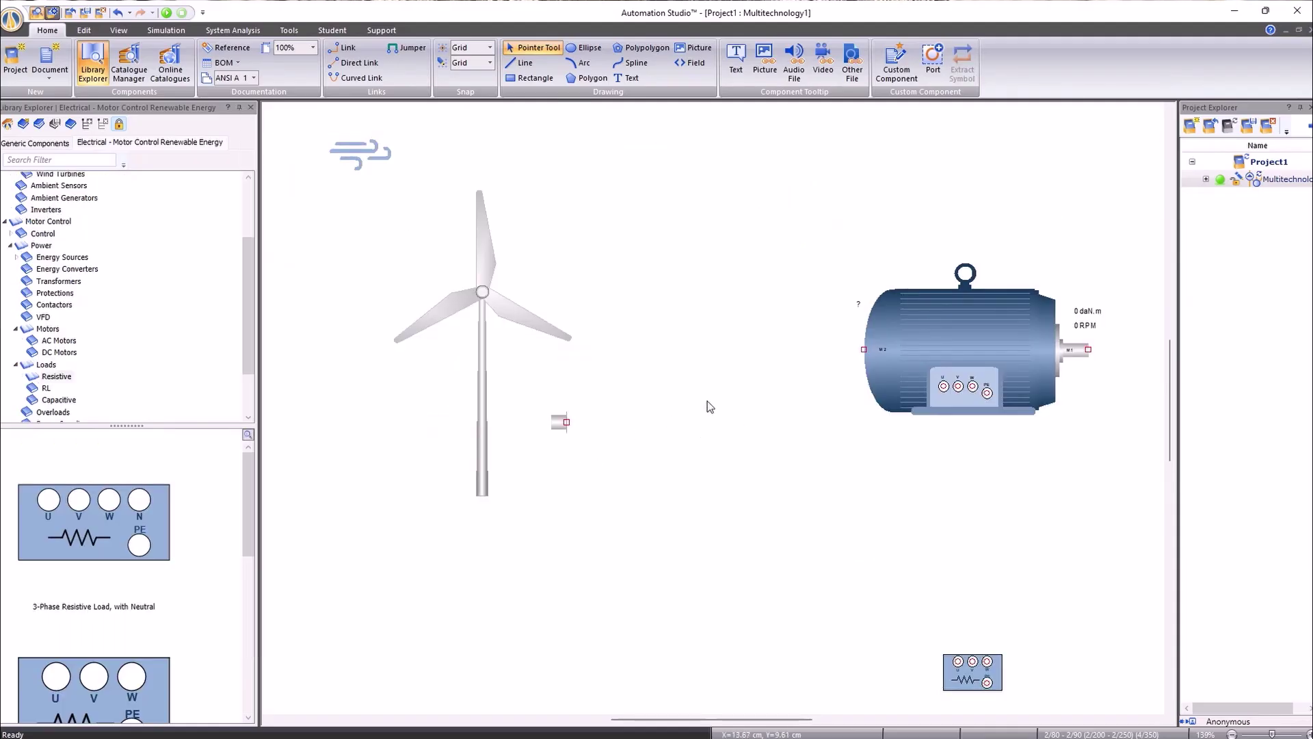
left_click(916, 339)
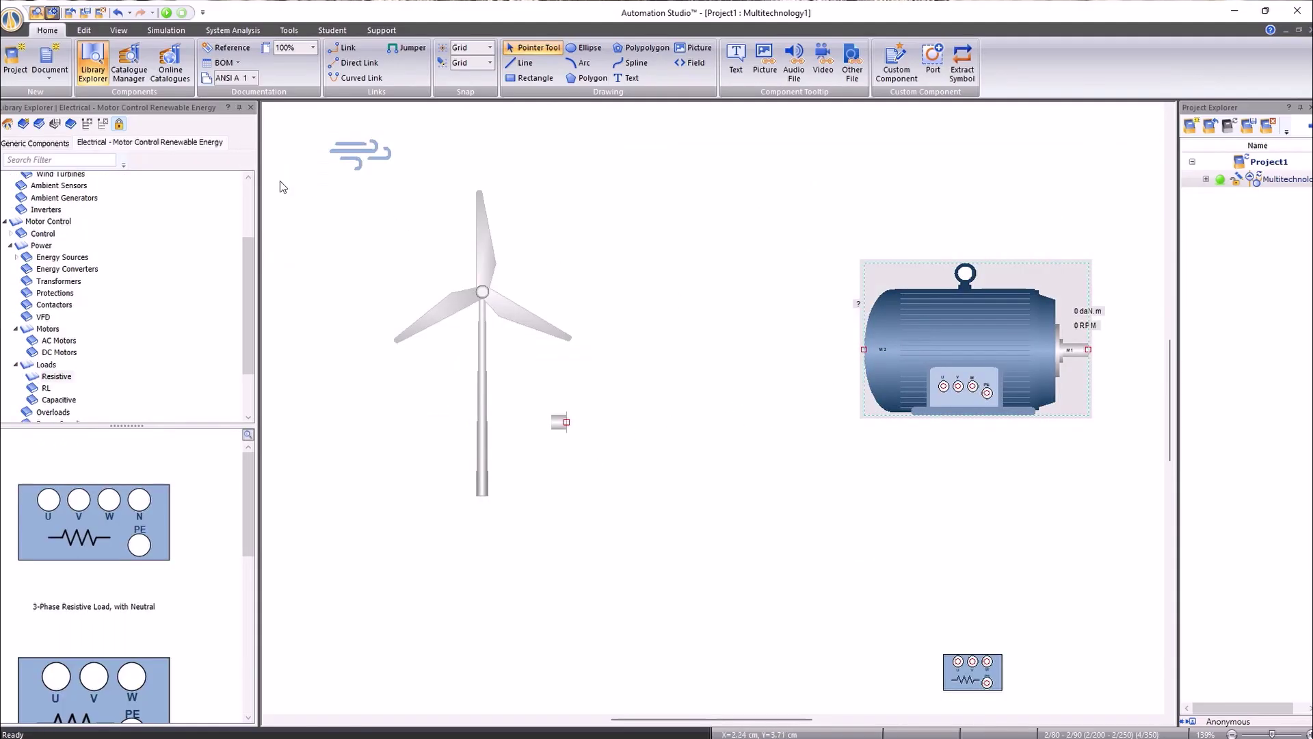
left_click(83, 30)
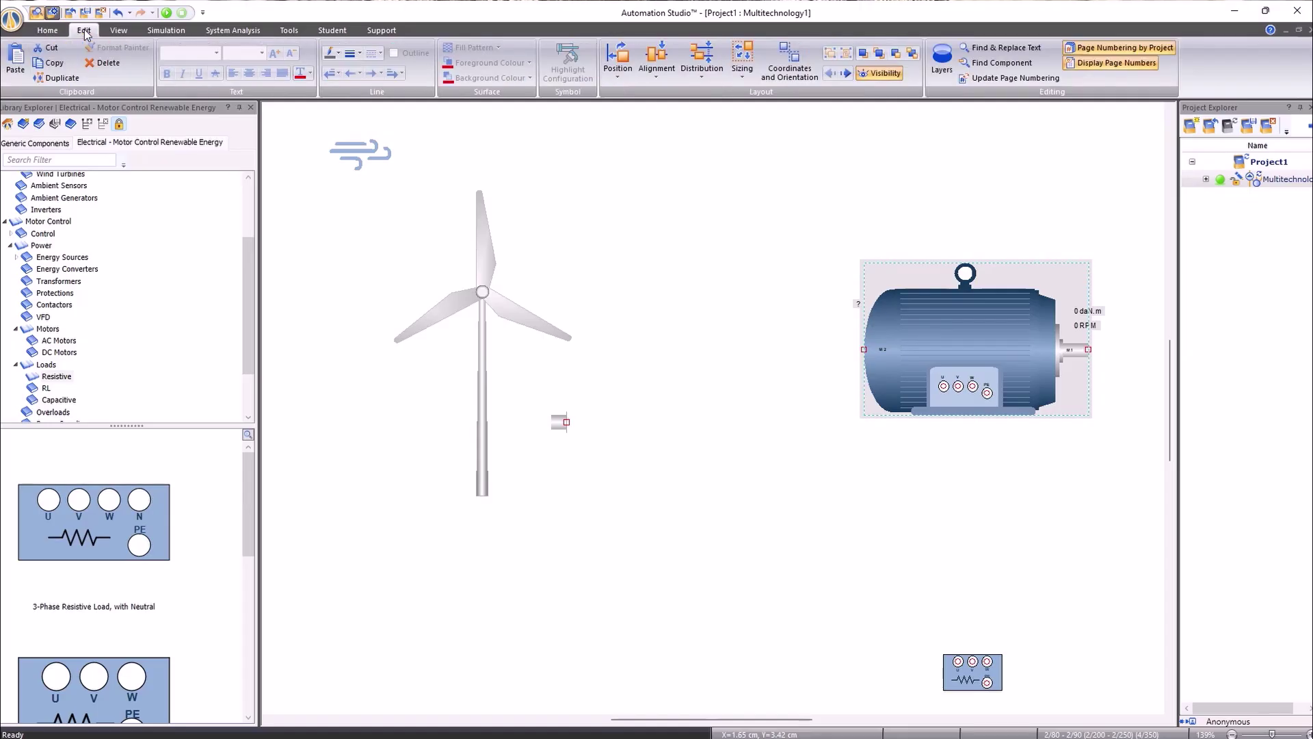
left_click(615, 77)
left_click(646, 140)
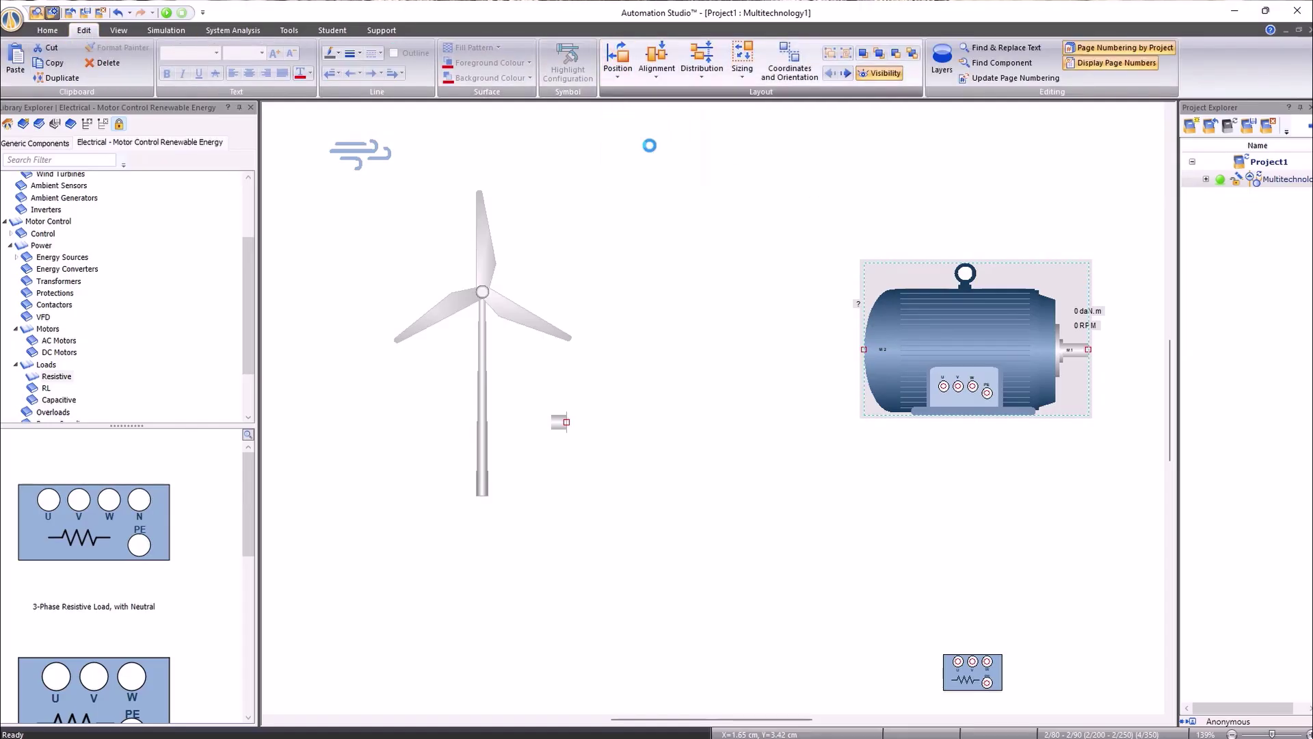
left_click_drag(781, 335, 1007, 400)
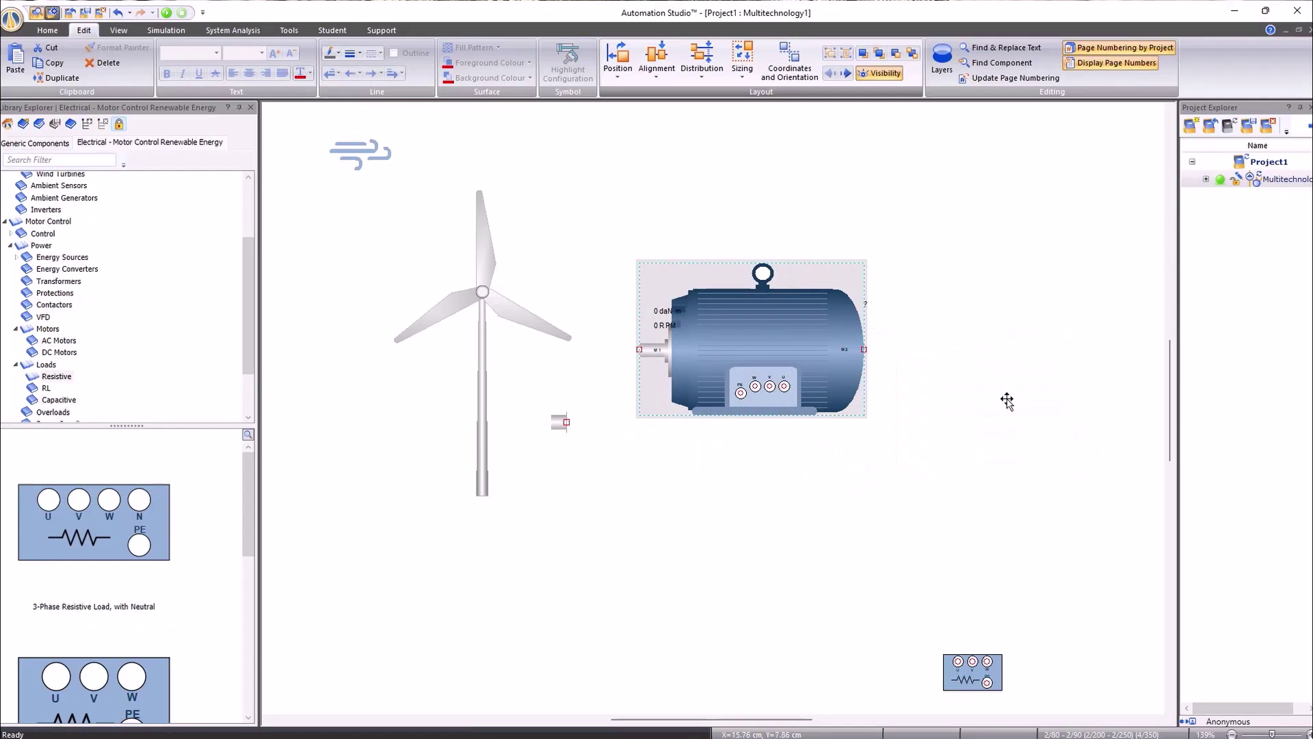
left_click_drag(1007, 399, 1006, 404)
Place a Mechanical Multi-Gauge, a clutch and a gearbox along the turbine shaft.
left_click(823, 235)
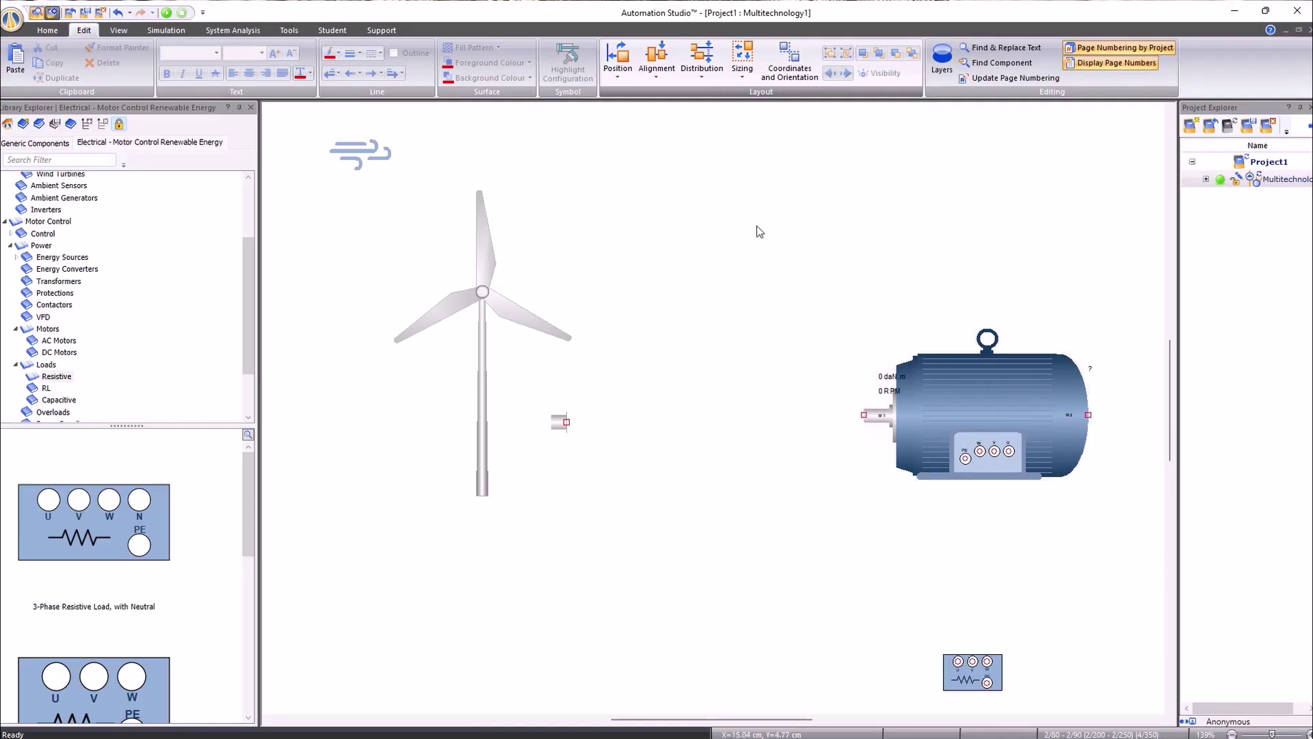
scroll(48, 218, "up", 3)
left_click(42, 203)
left_click_drag(94, 523, 614, 422)
left_click(35, 142)
left_click_drag(151, 598, 679, 428)
left_click_drag(52, 601, 768, 394)
Configure the gearbox with maximum 2 shafts, 1x width and ratio 5.
left_click(568, 419)
type("2")
key("Tab")
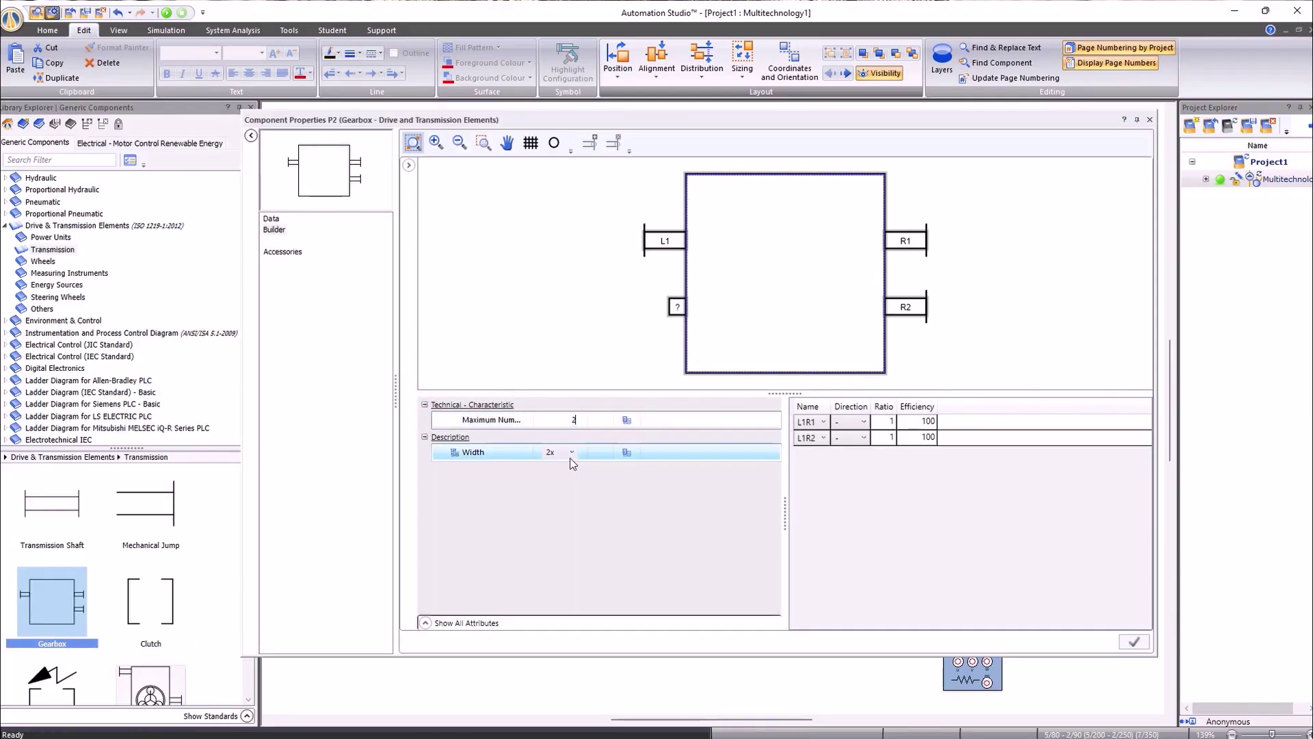
left_click(572, 452)
left_click(551, 466)
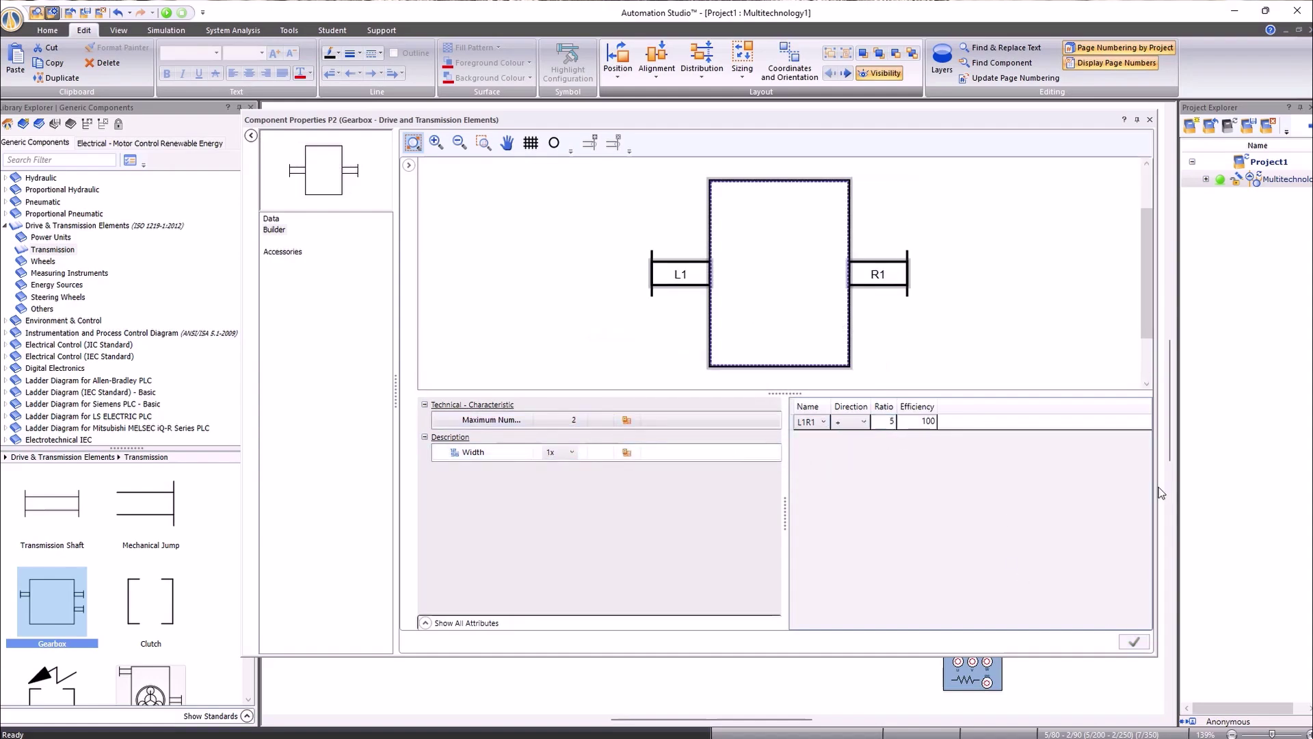
left_click(1135, 642)
Add a normally-closed brake between the gearbox and the motor.
left_click(130, 144)
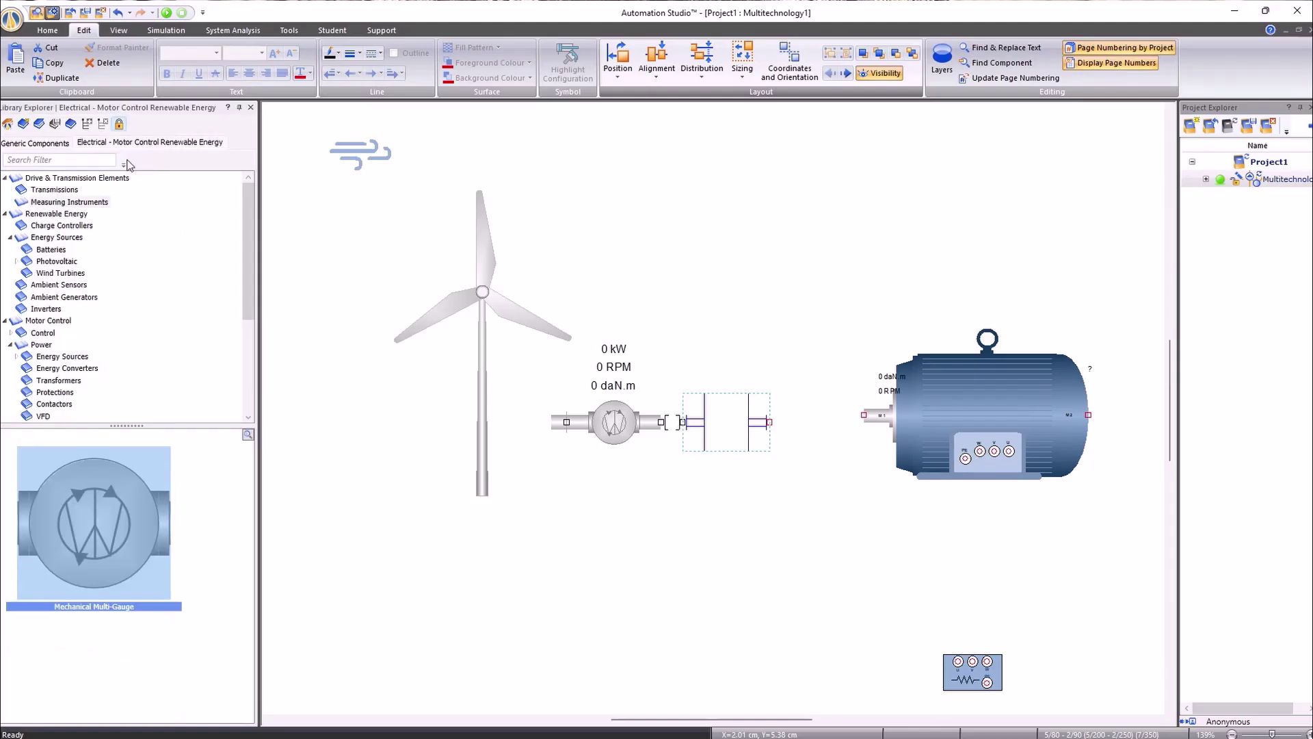
left_click(55, 190)
scroll(194, 609, "down", 5)
left_click_drag(83, 684, 920, 433)
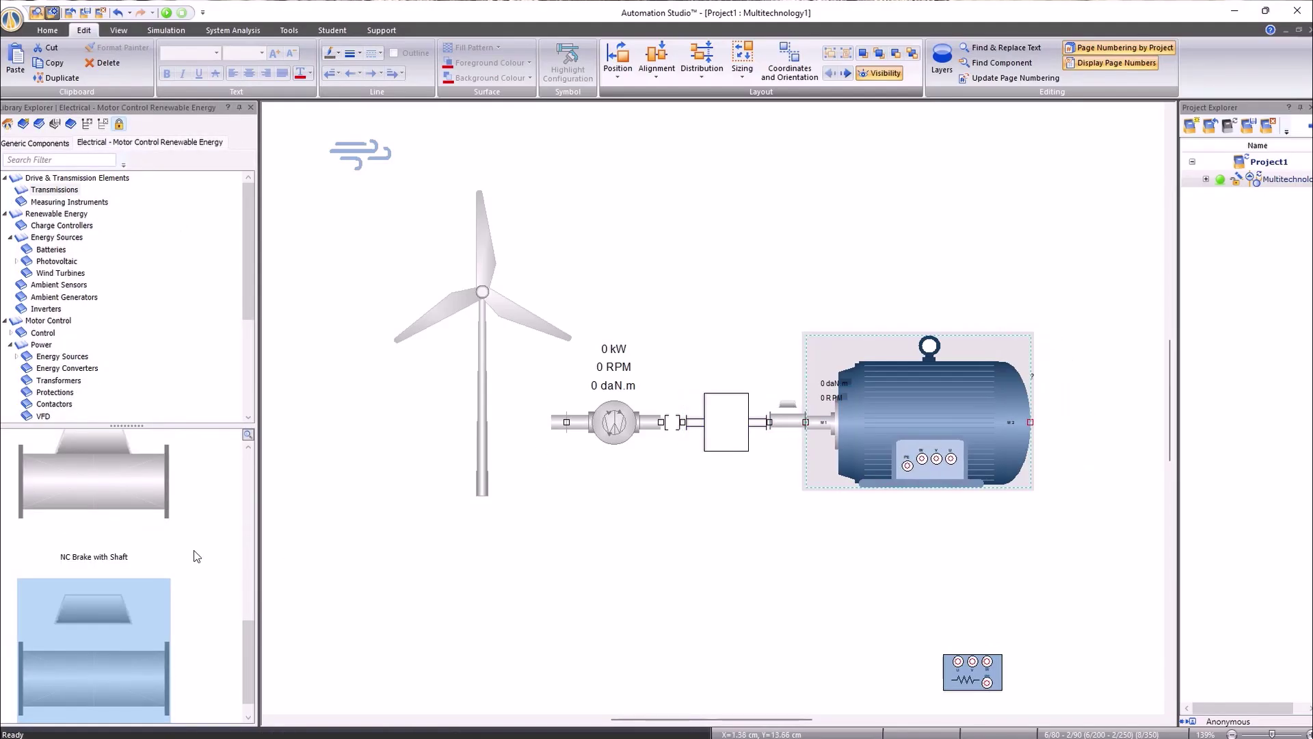
Place a 3-pole circuit breaker below the motor and move the overload beside its bottom terminals.
scroll(59, 277, "down", 1)
left_click(54, 359)
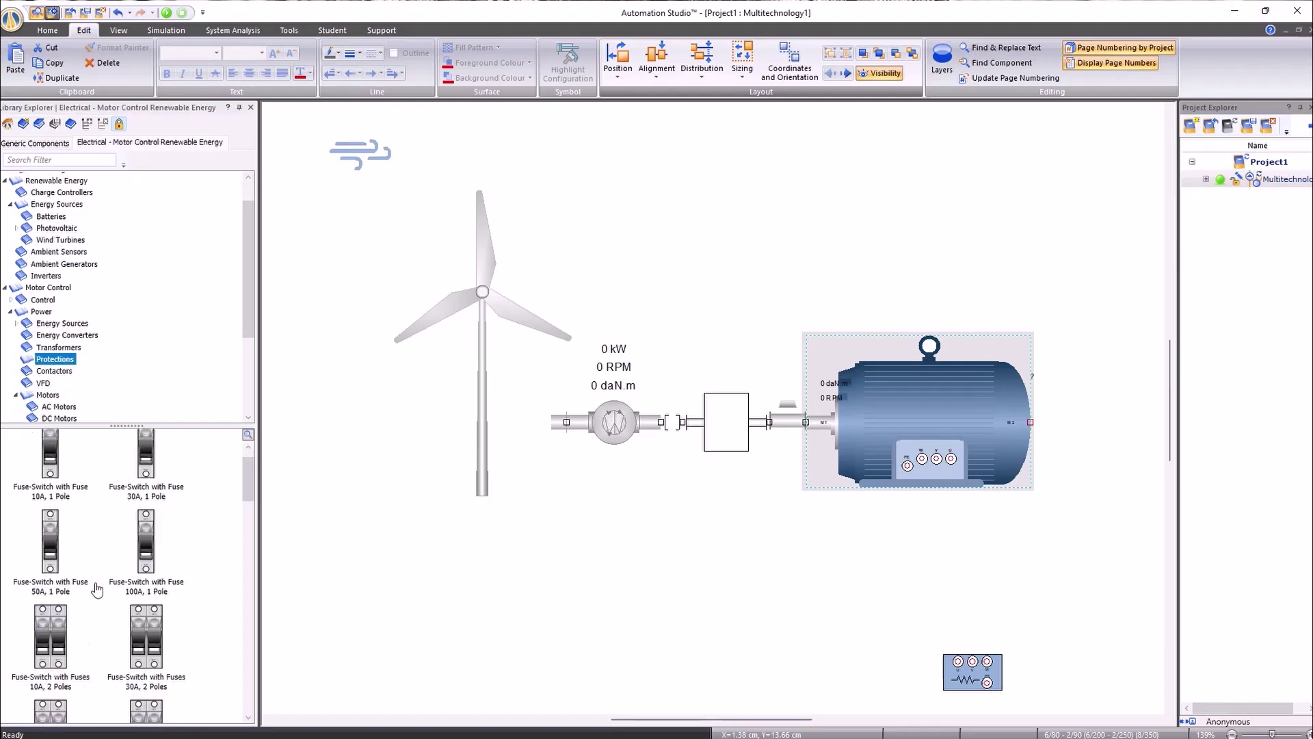
scroll(103, 588, "down", 5)
scroll(102, 592, "down", 1)
left_click_drag(50, 578, 928, 530)
left_click_drag(942, 633, 927, 684)
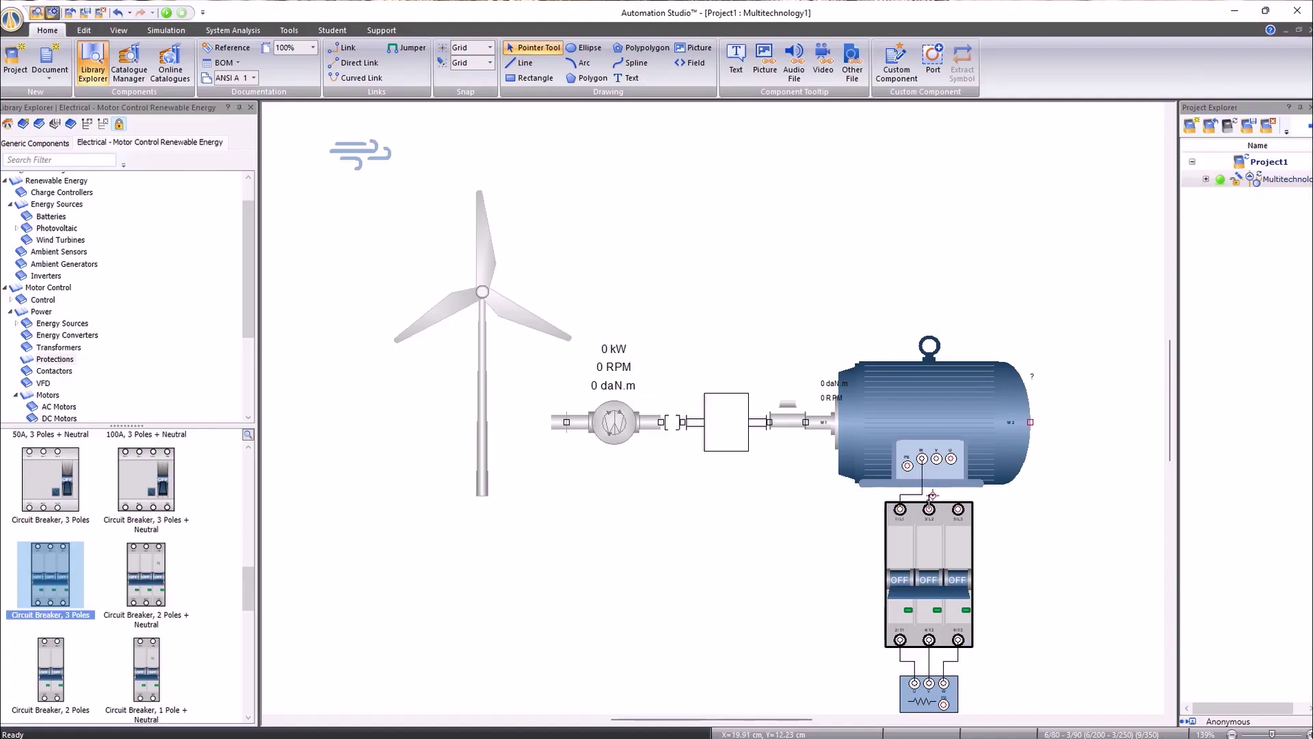
left_click(958, 495)
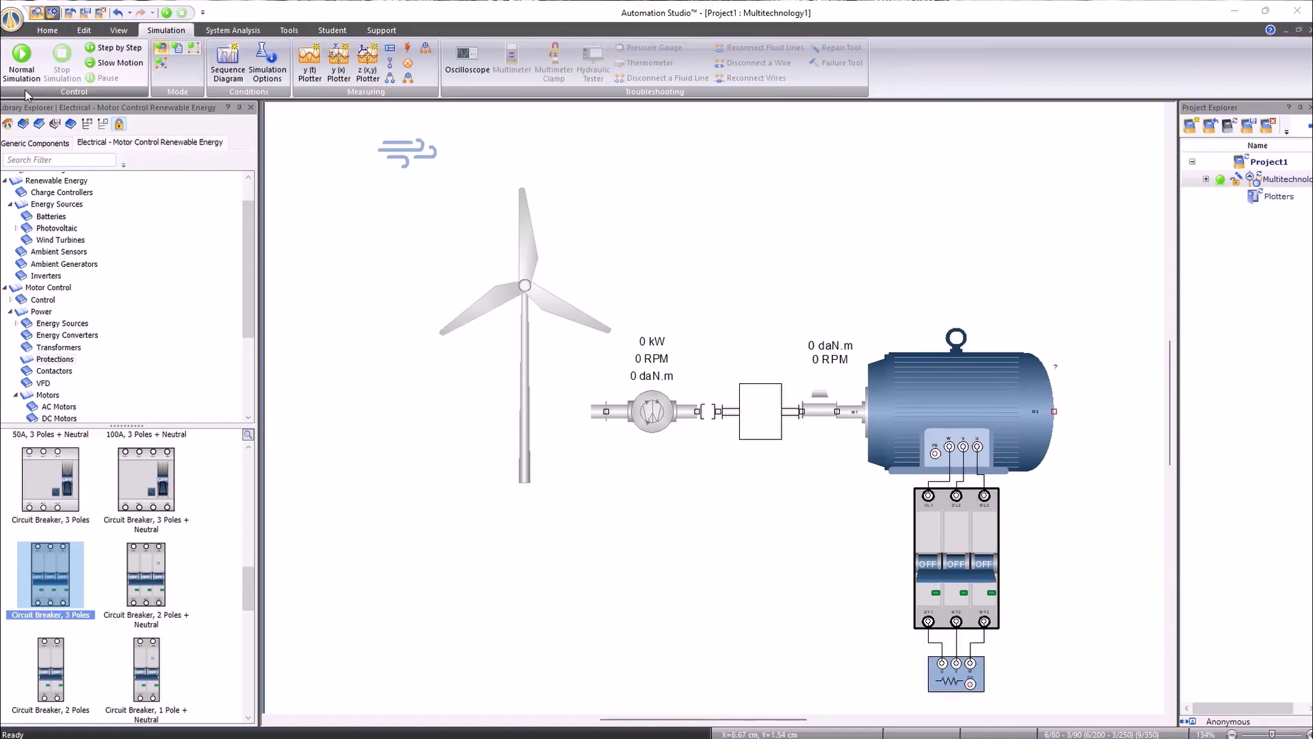
left_click(19, 47)
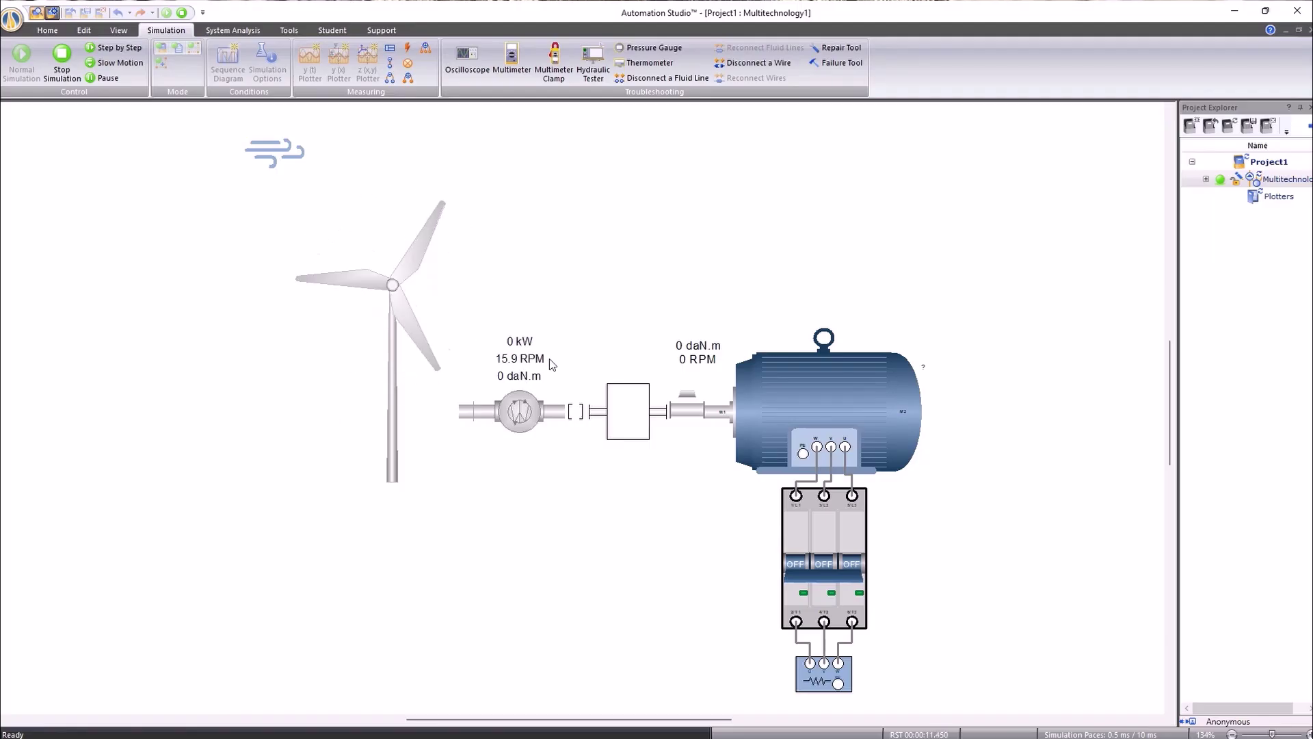
left_click(576, 412)
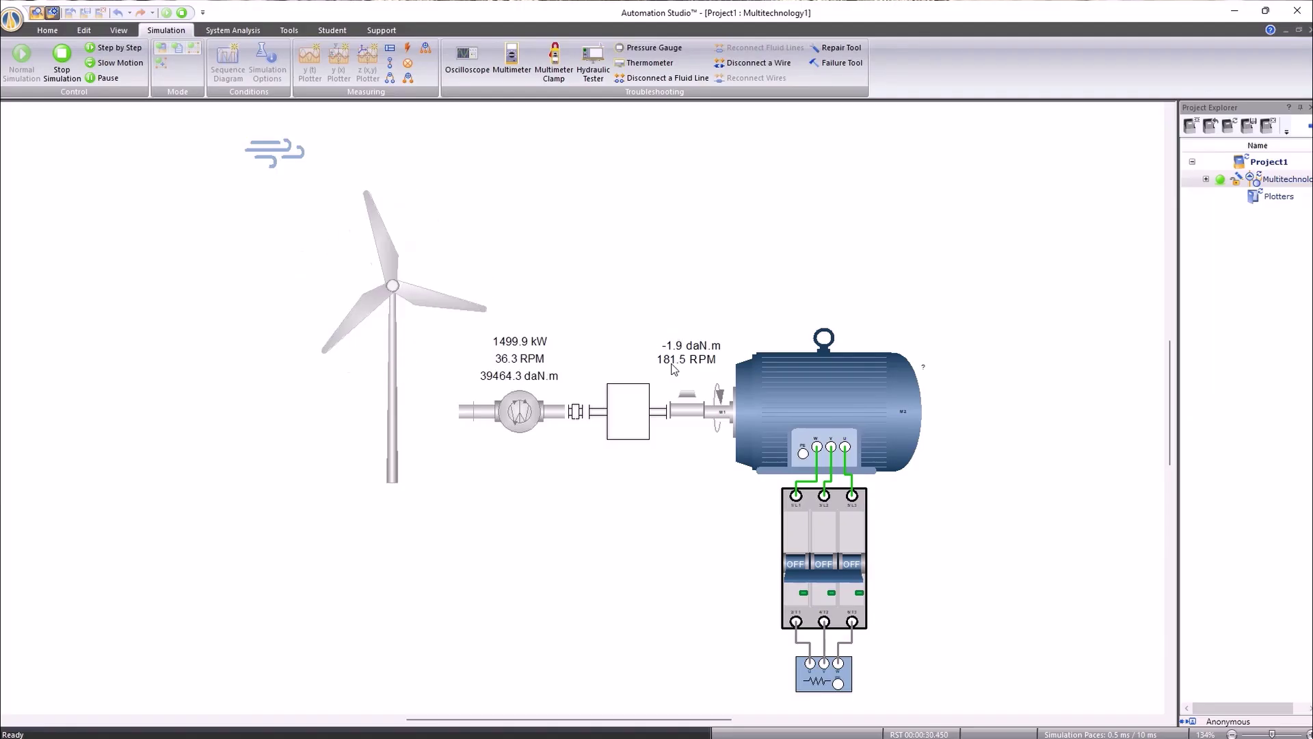
left_click(65, 69)
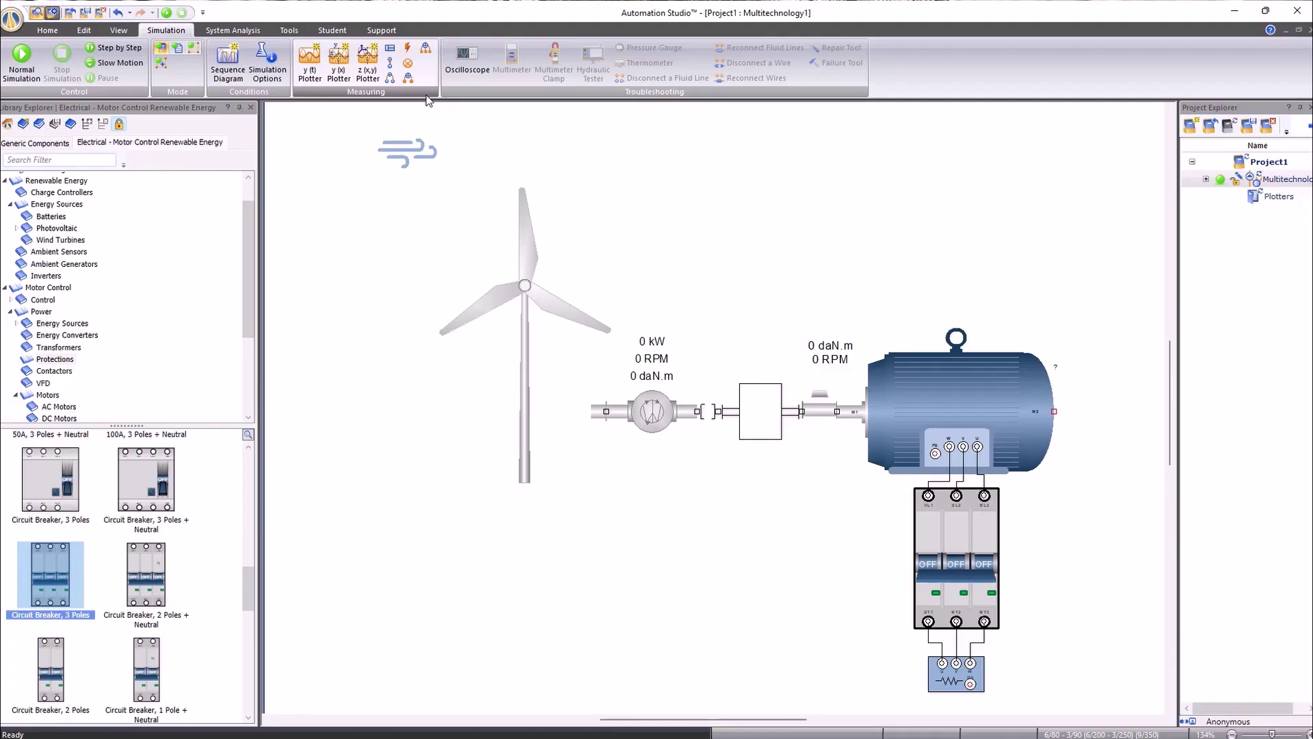
Connect a voltmeter across the machine terminals measuring TRMS Voltage in V.
left_click(408, 81)
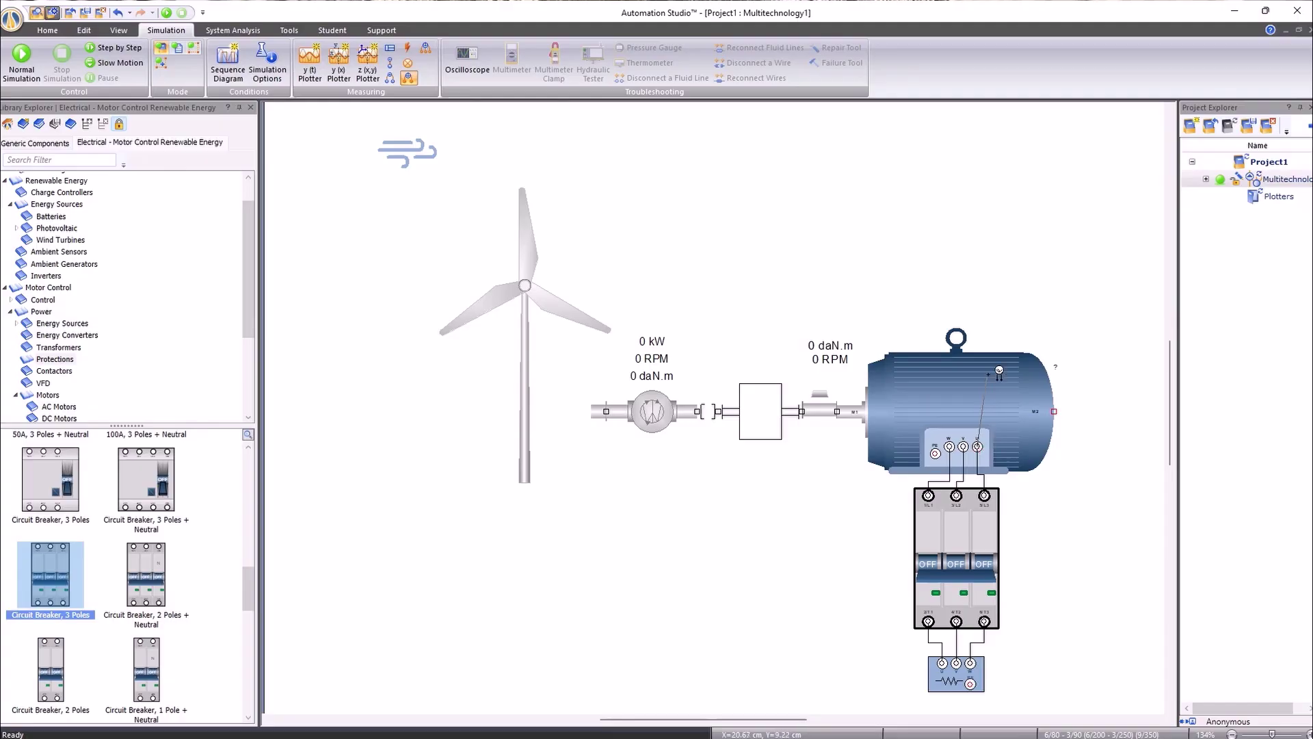
left_click(1022, 285)
left_click(964, 448)
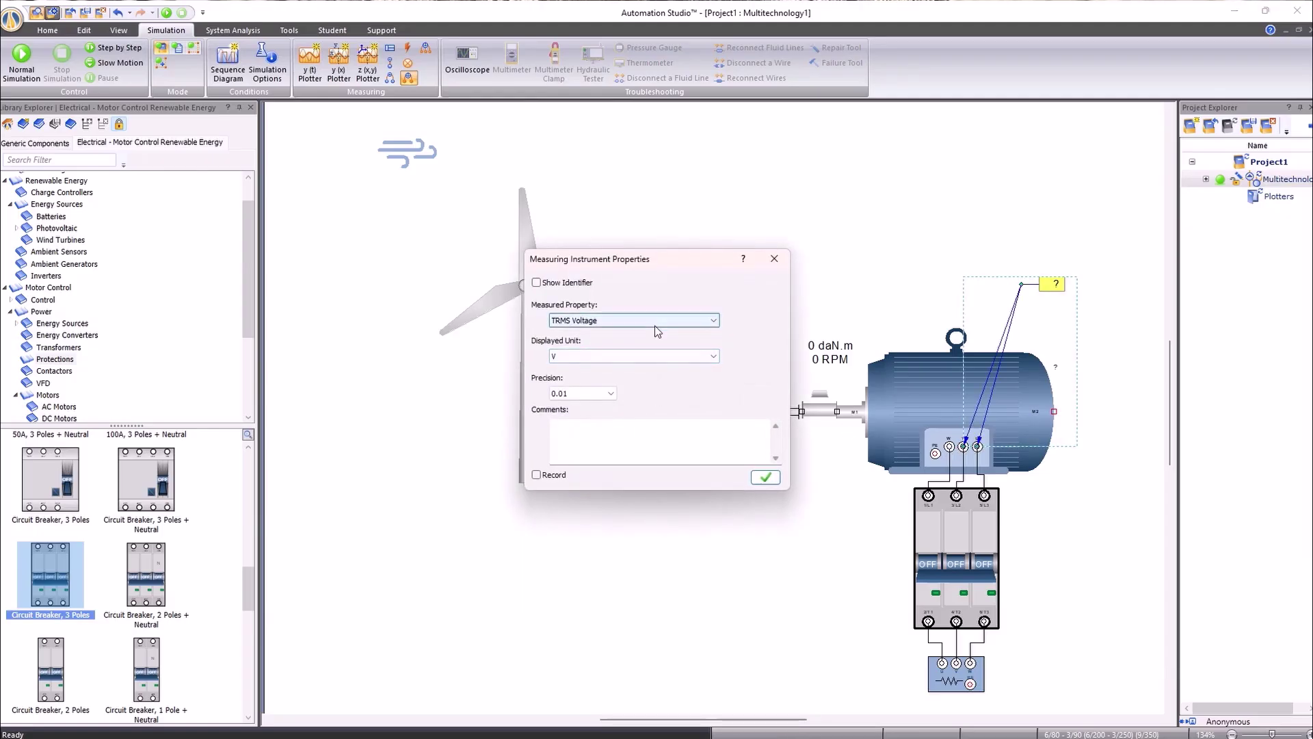
left_click(766, 479)
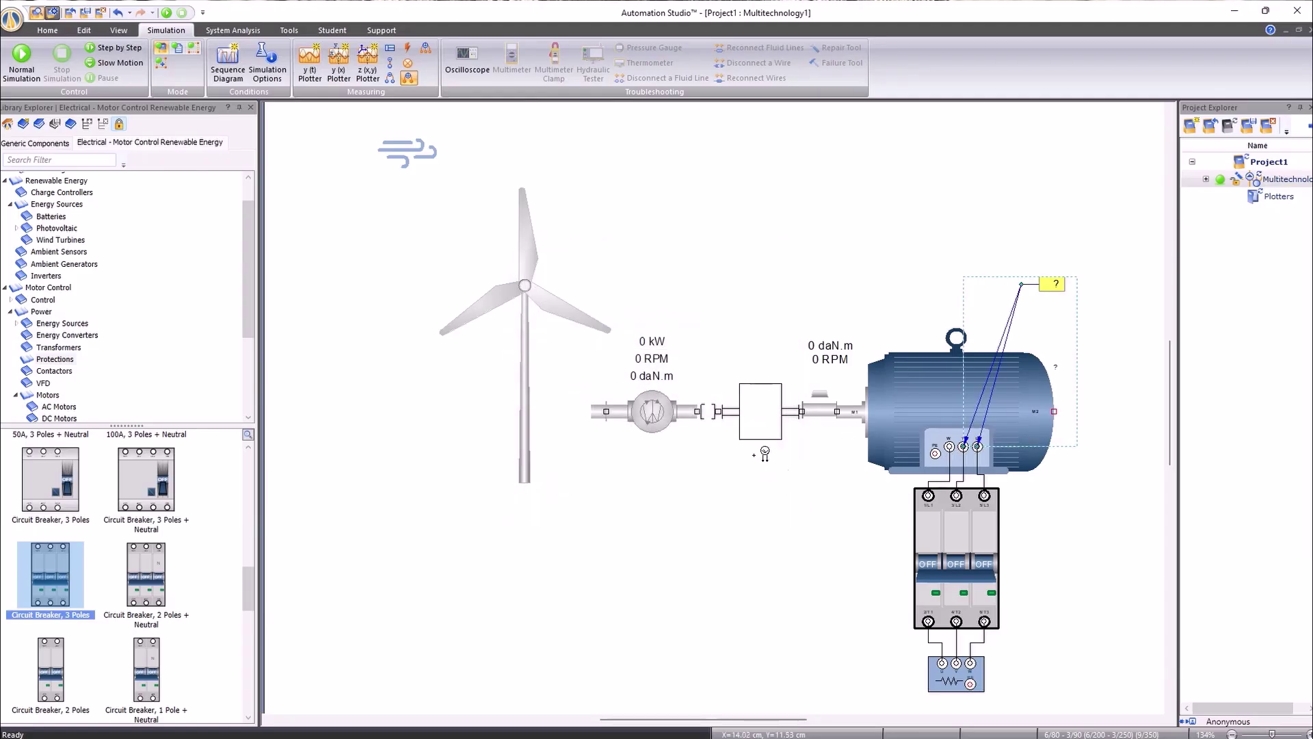
Place a current meter on a breaker wire measuring TRMS Current in A.
left_click(414, 64)
key("Escape")
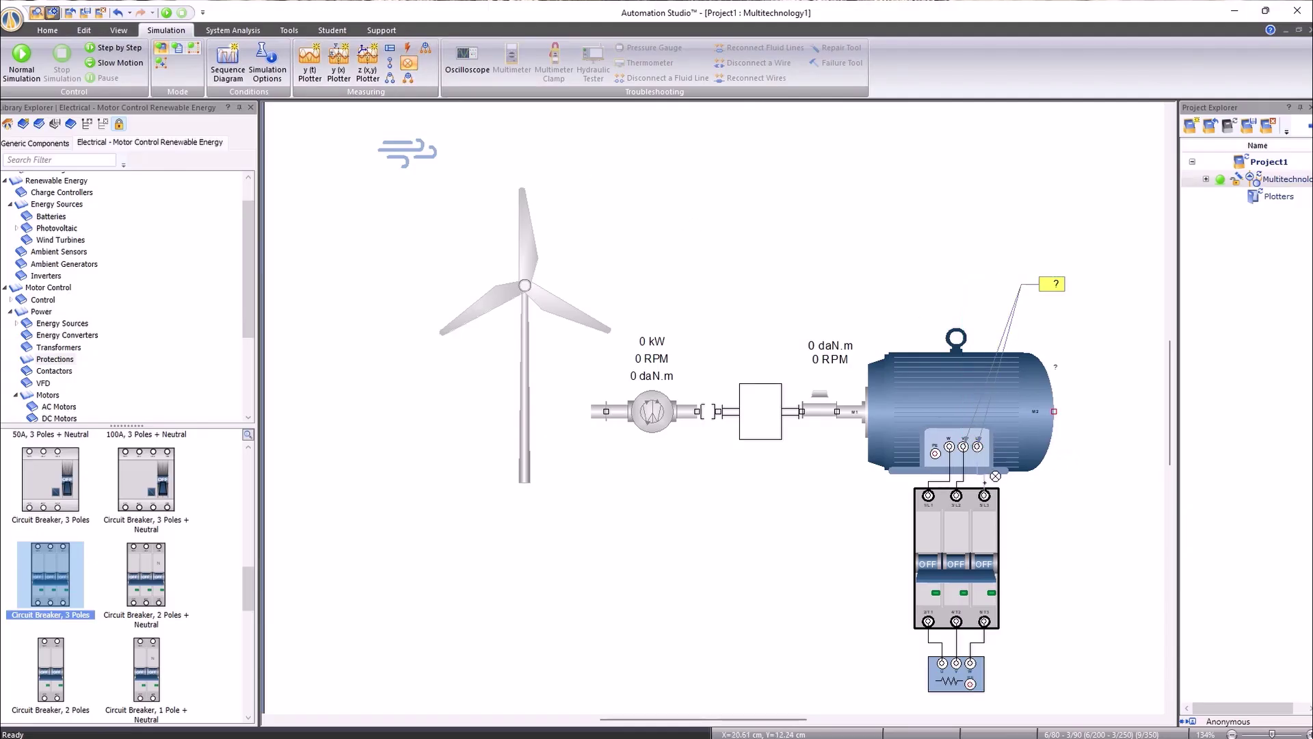
left_click(1048, 517)
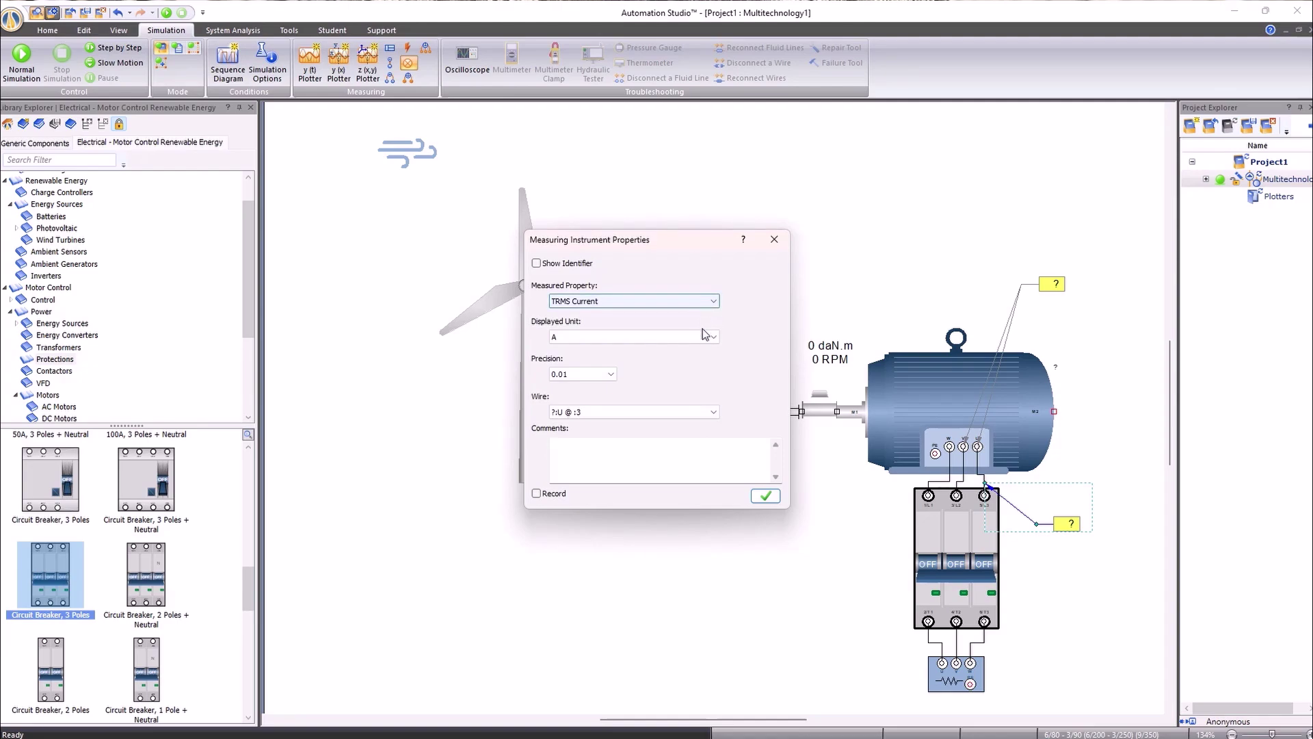
left_click(766, 495)
left_click(773, 501)
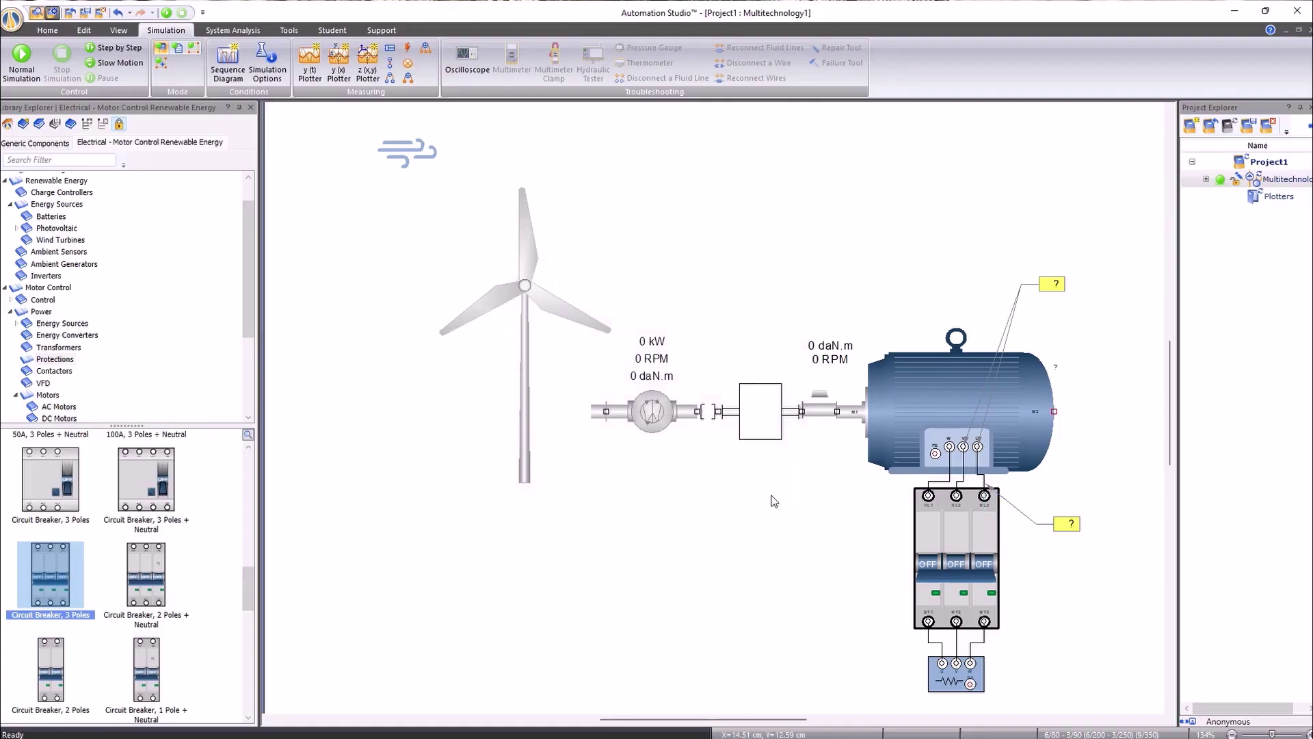
key("F5")
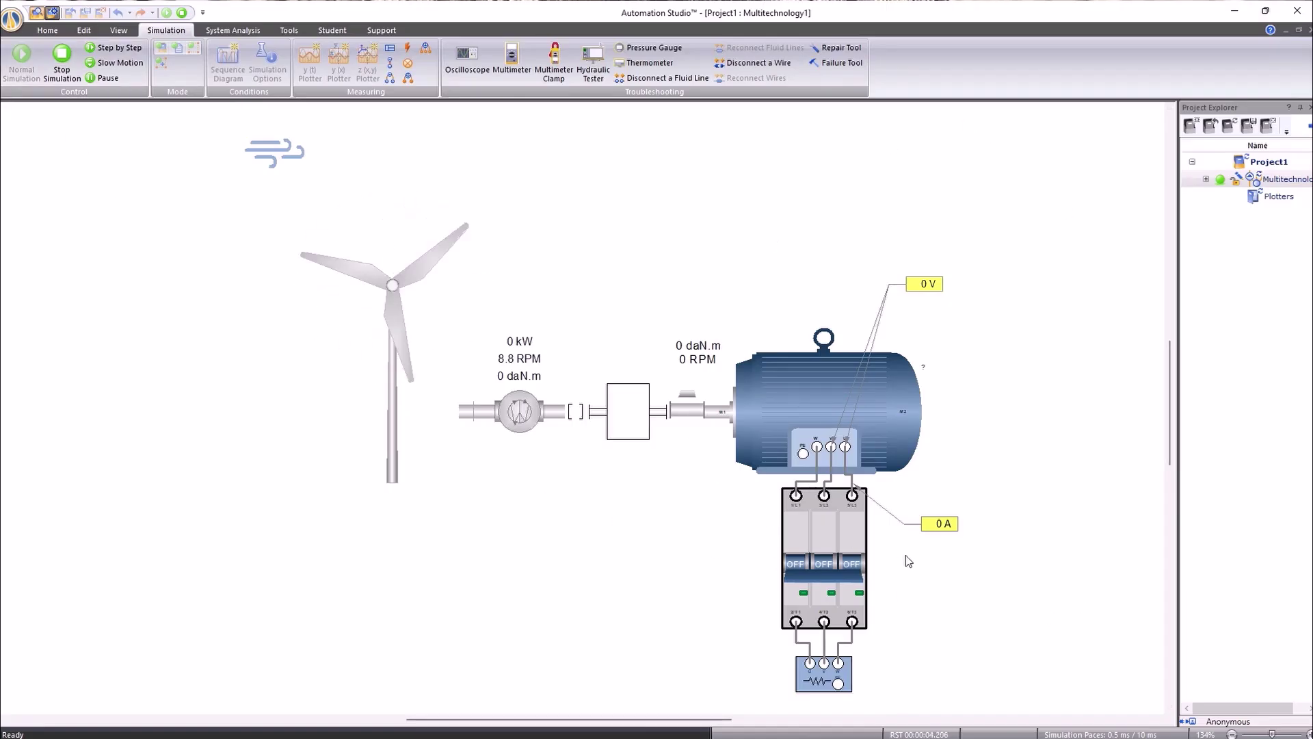
left_click(576, 413)
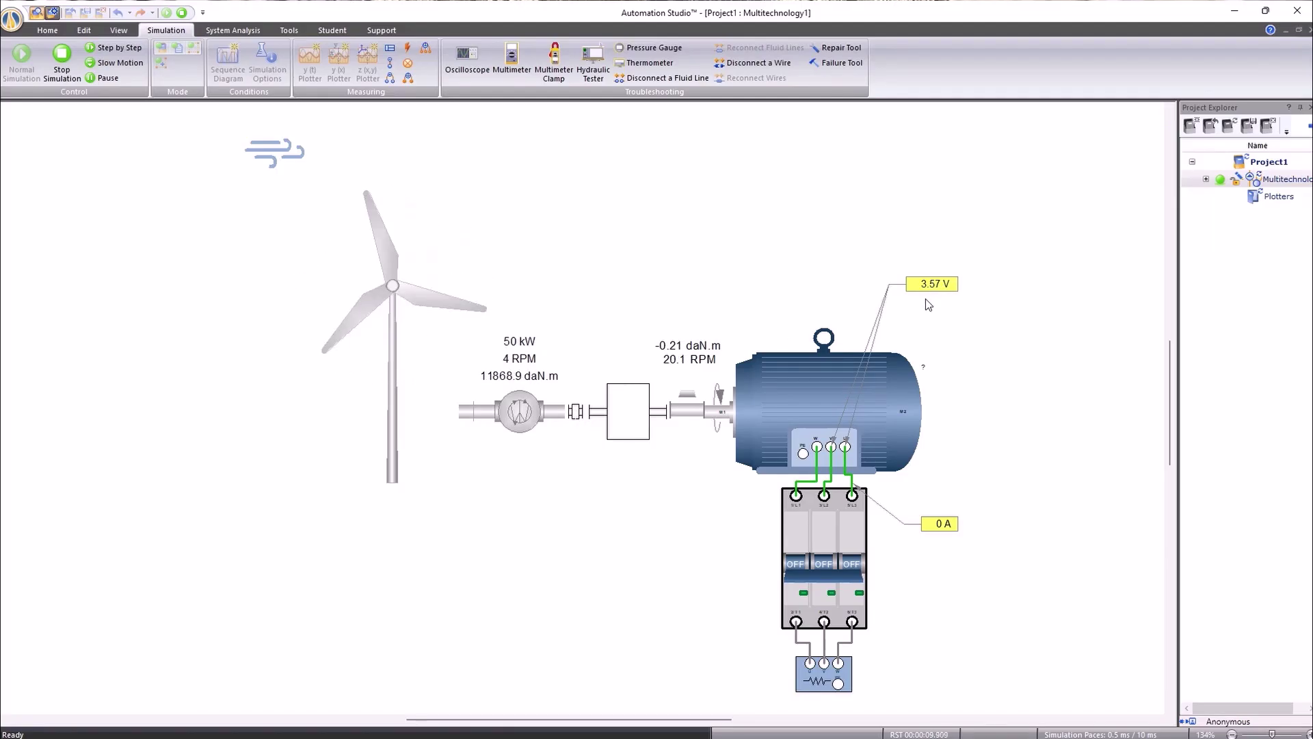
left_click(851, 571)
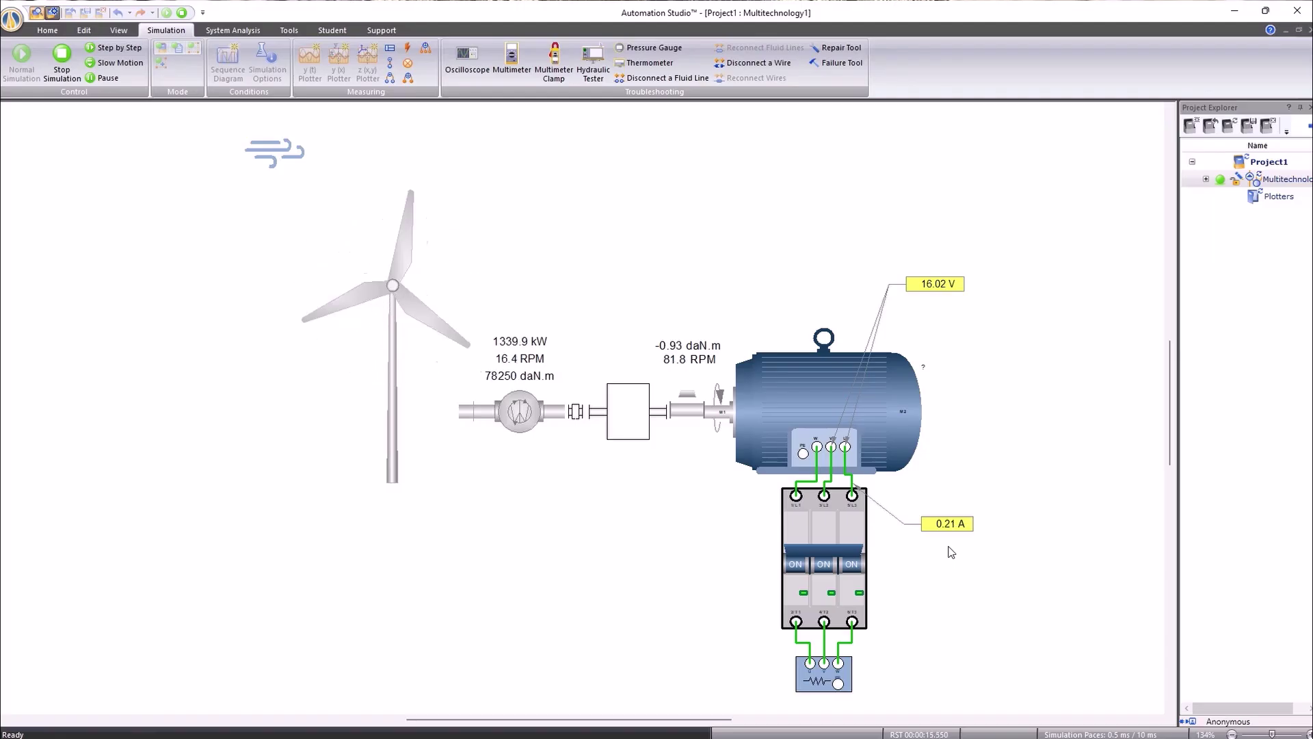
left_click(65, 68)
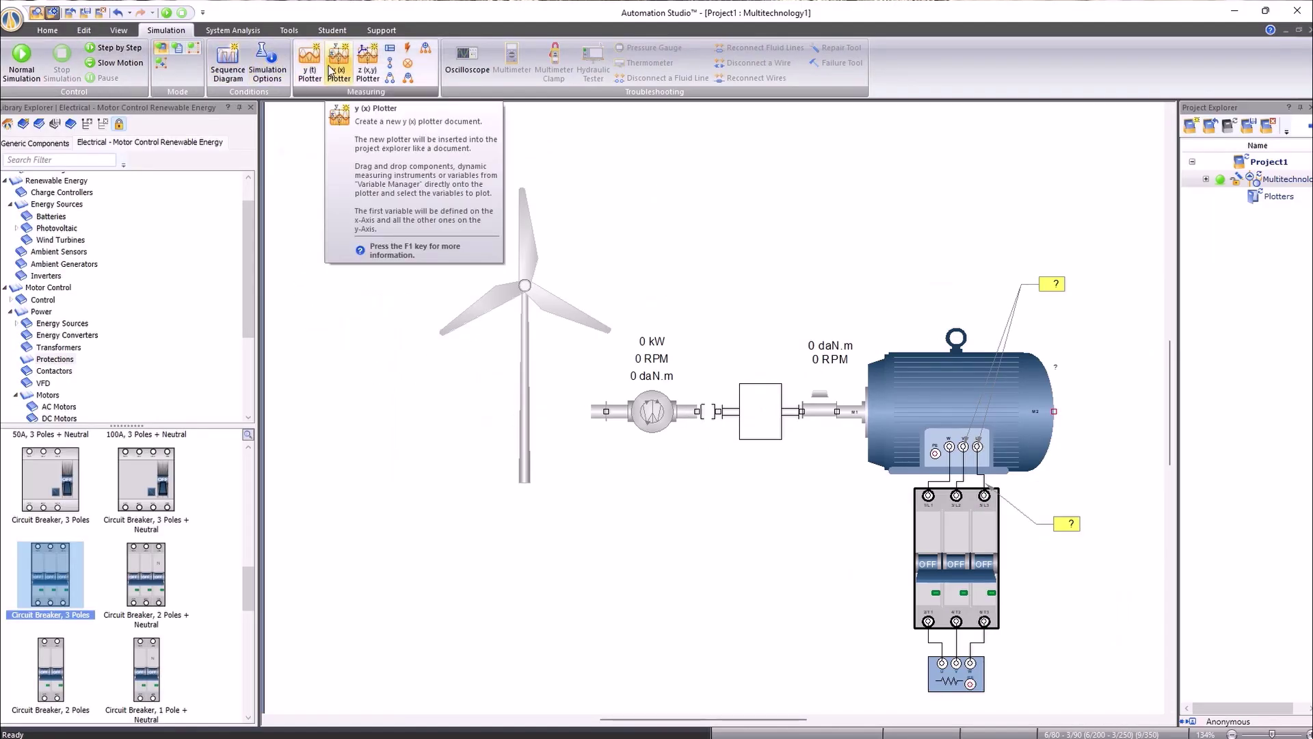
Create a y(t) plotter and add the voltage and current readings to it.
left_click(314, 61)
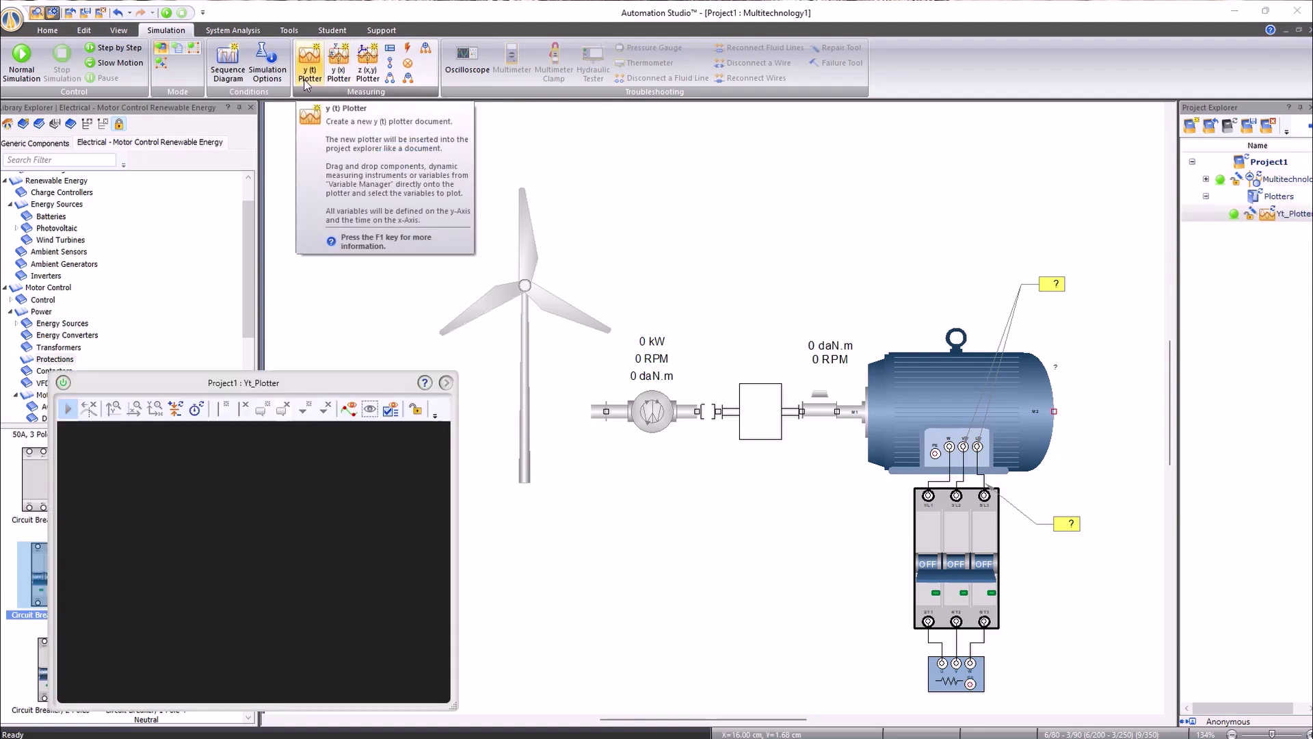
left_click(1057, 282)
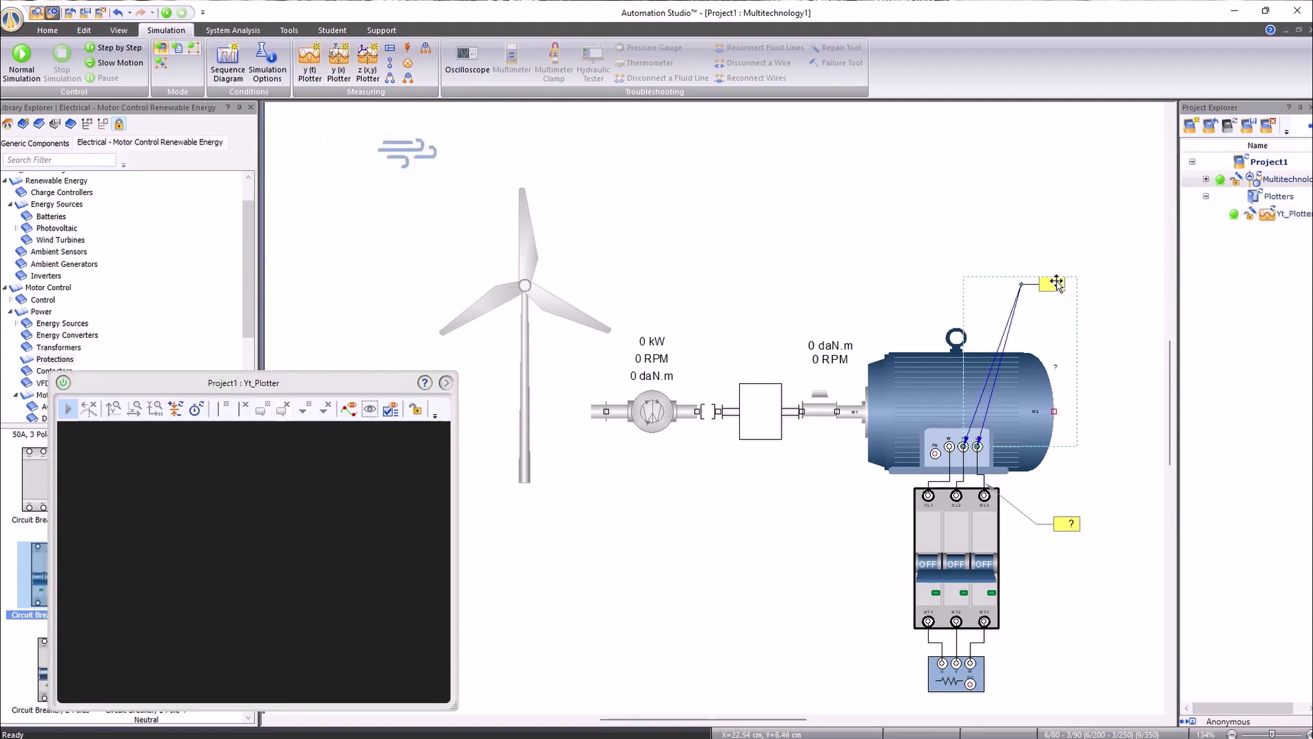
left_click_drag(350, 522, 350, 522)
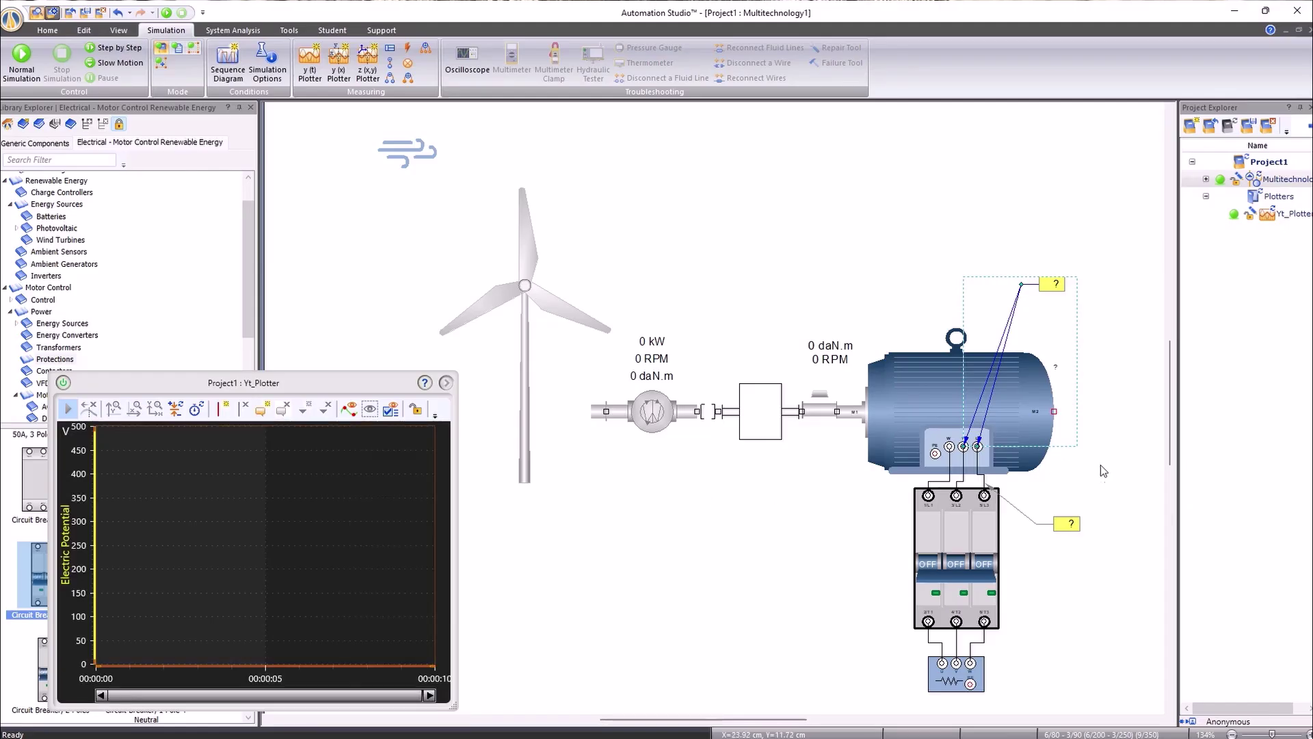
left_click_drag(1067, 523, 379, 551)
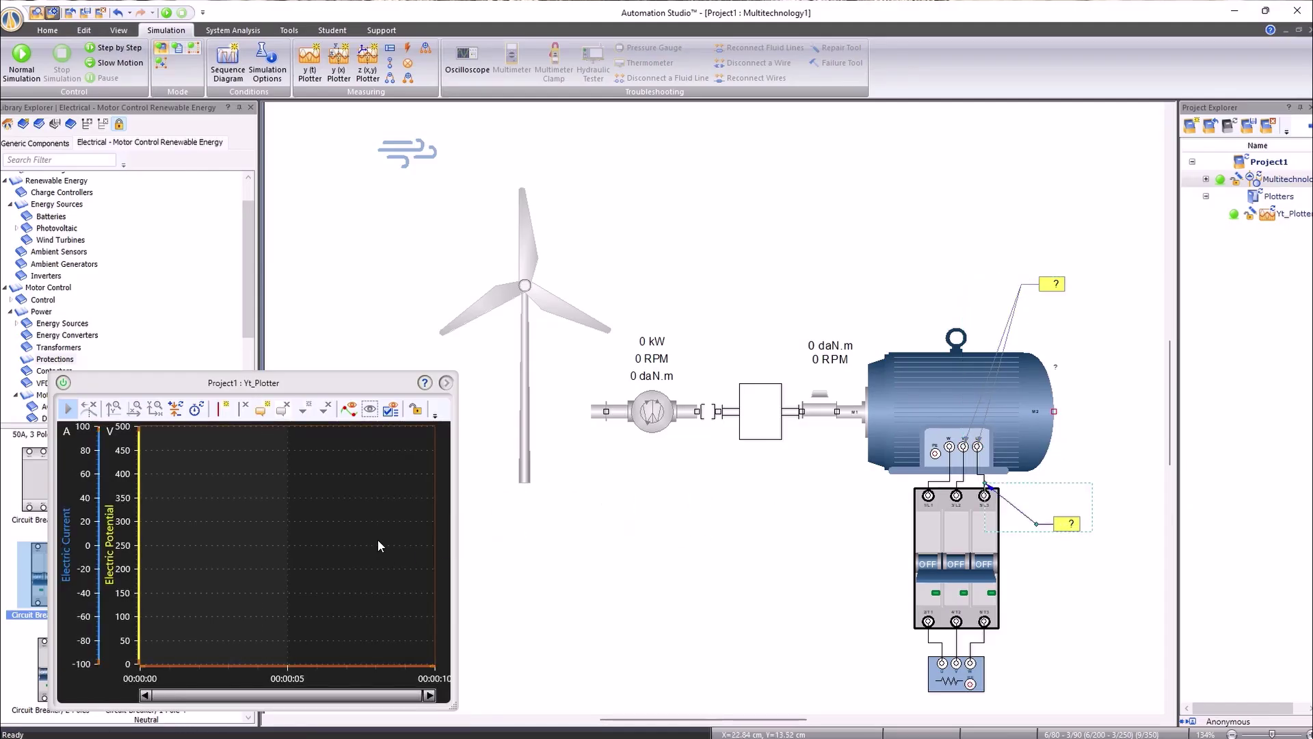
Add the generator's Angular Speed to the plotter and start Normal Simulation.
left_click(658, 414)
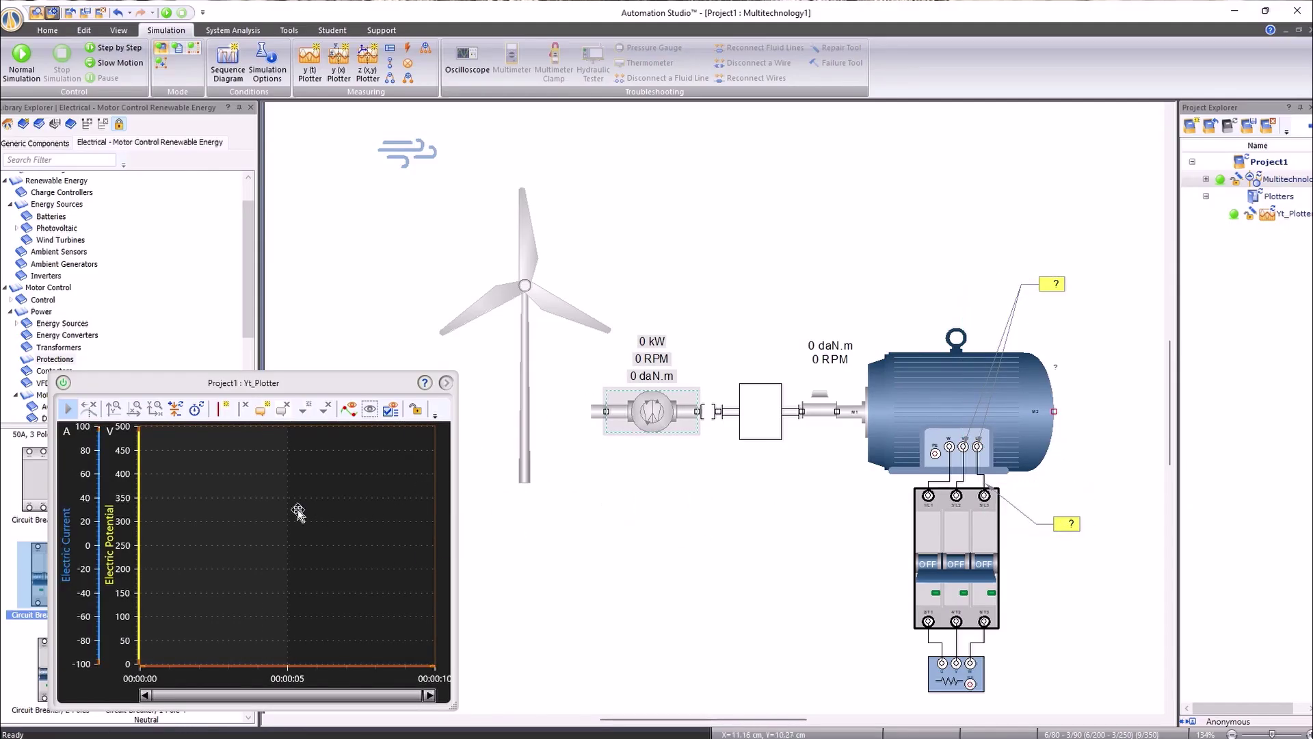
left_click_drag(298, 512, 299, 511)
left_click(284, 473)
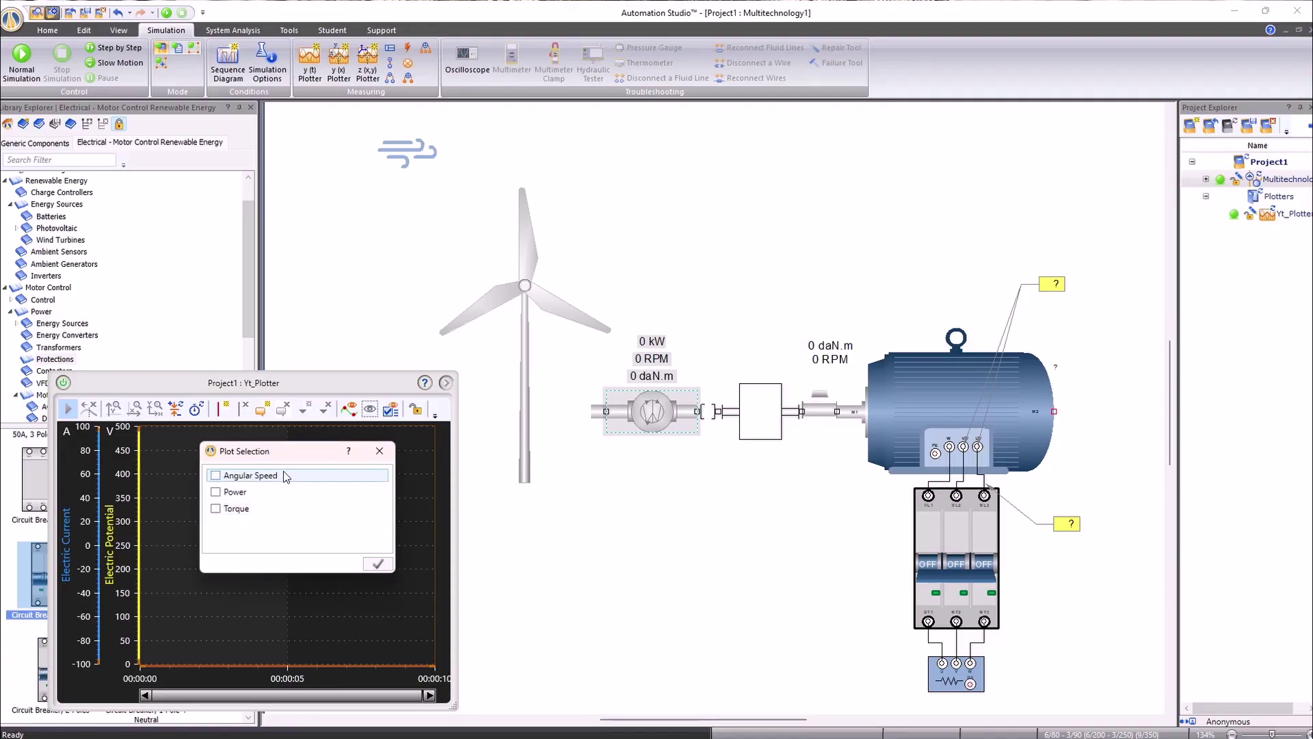
left_click(373, 566)
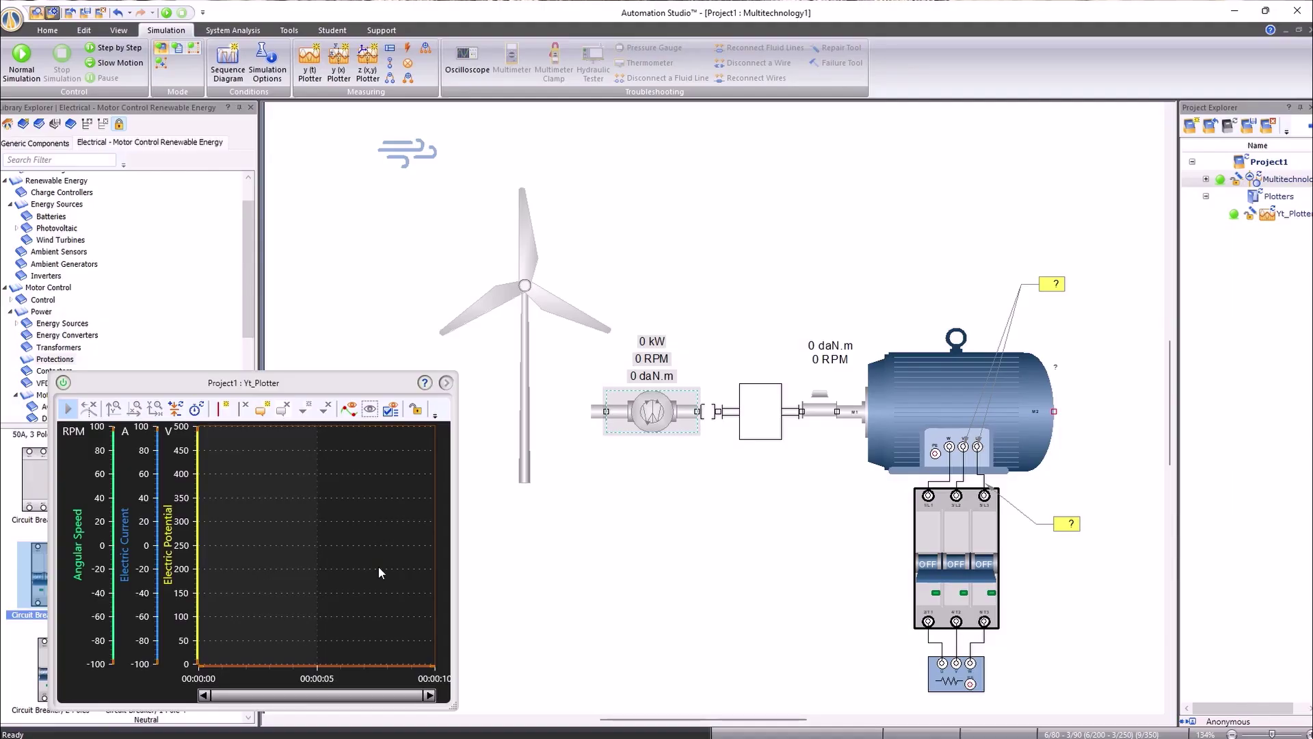
left_click(21, 58)
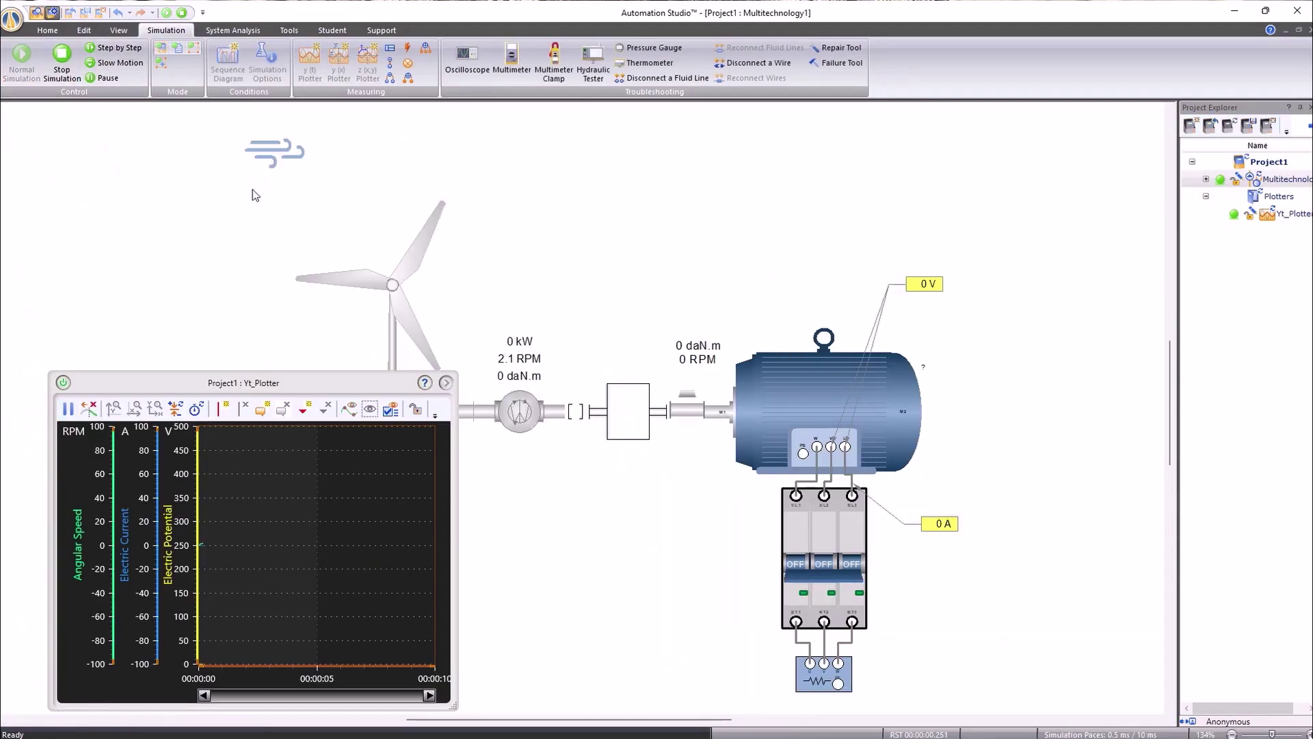
Fit the plot axes to the speed curve and engage the clutch so the turbine drives the machine.
left_click(157, 414)
left_click(157, 413)
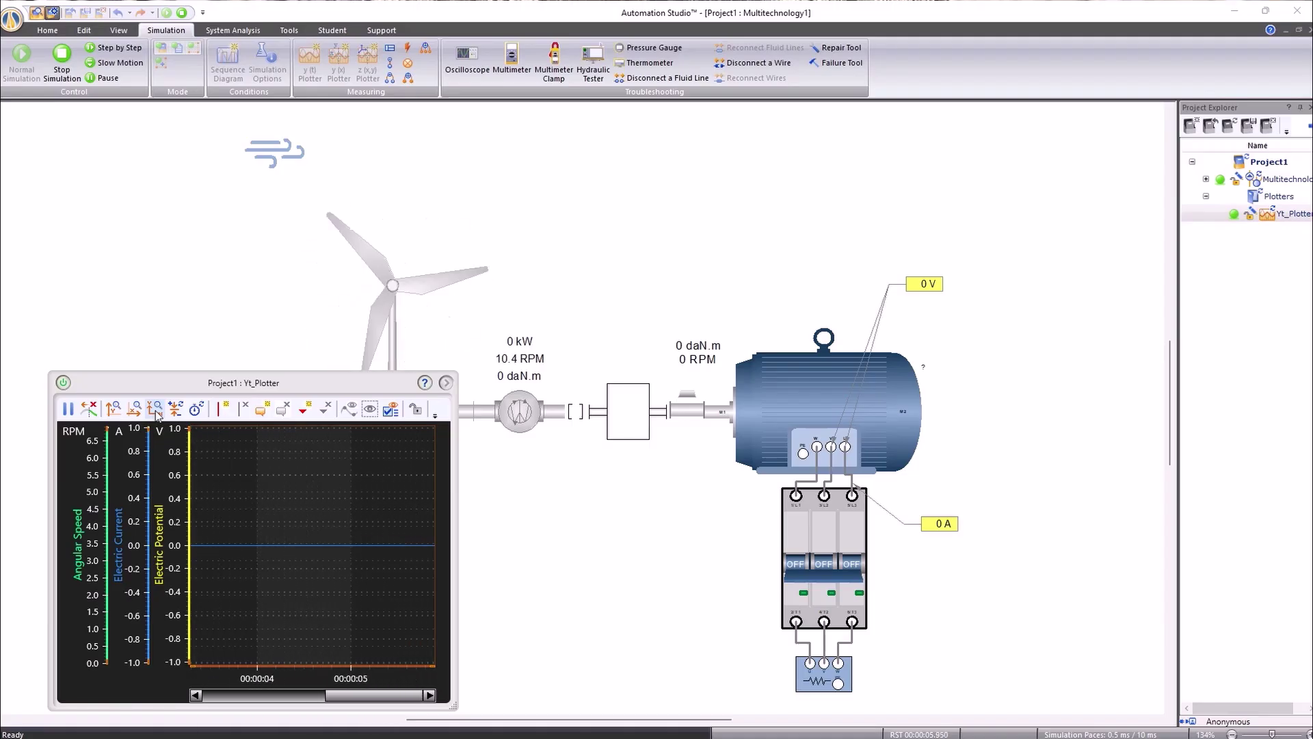
left_click(156, 413)
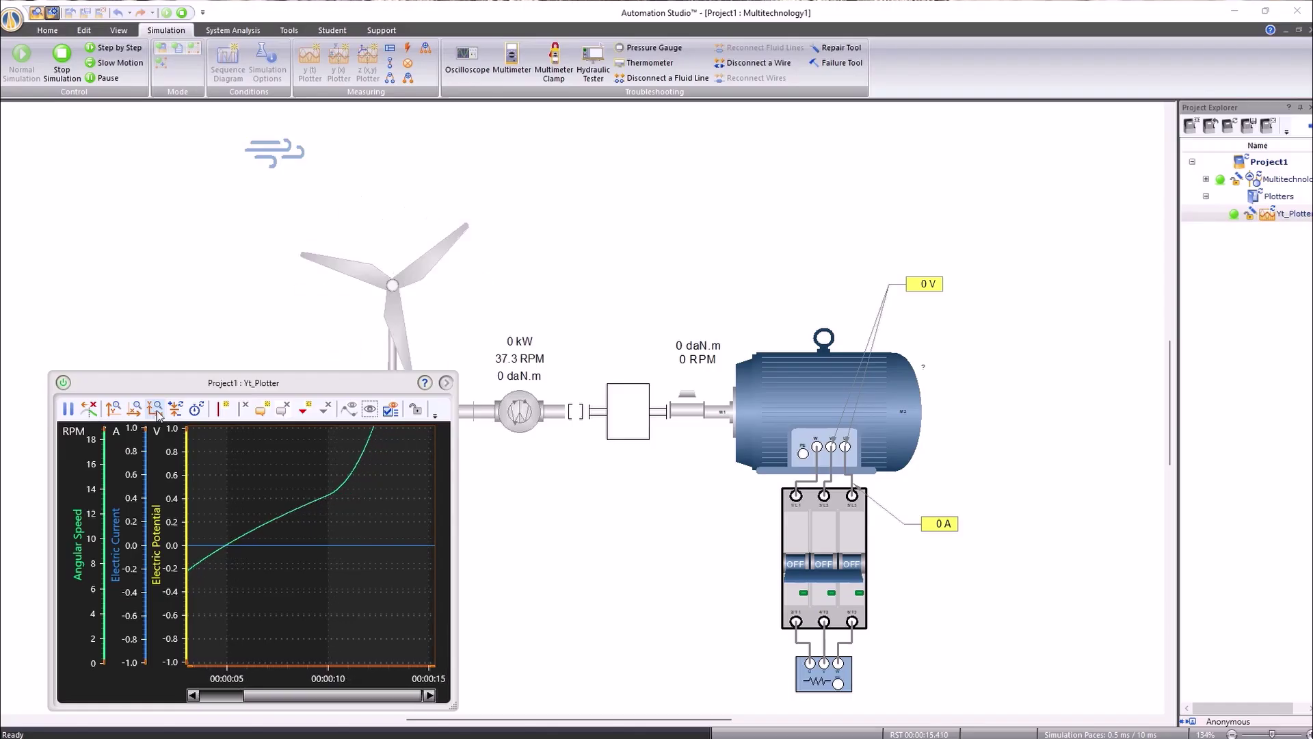
left_click(578, 412)
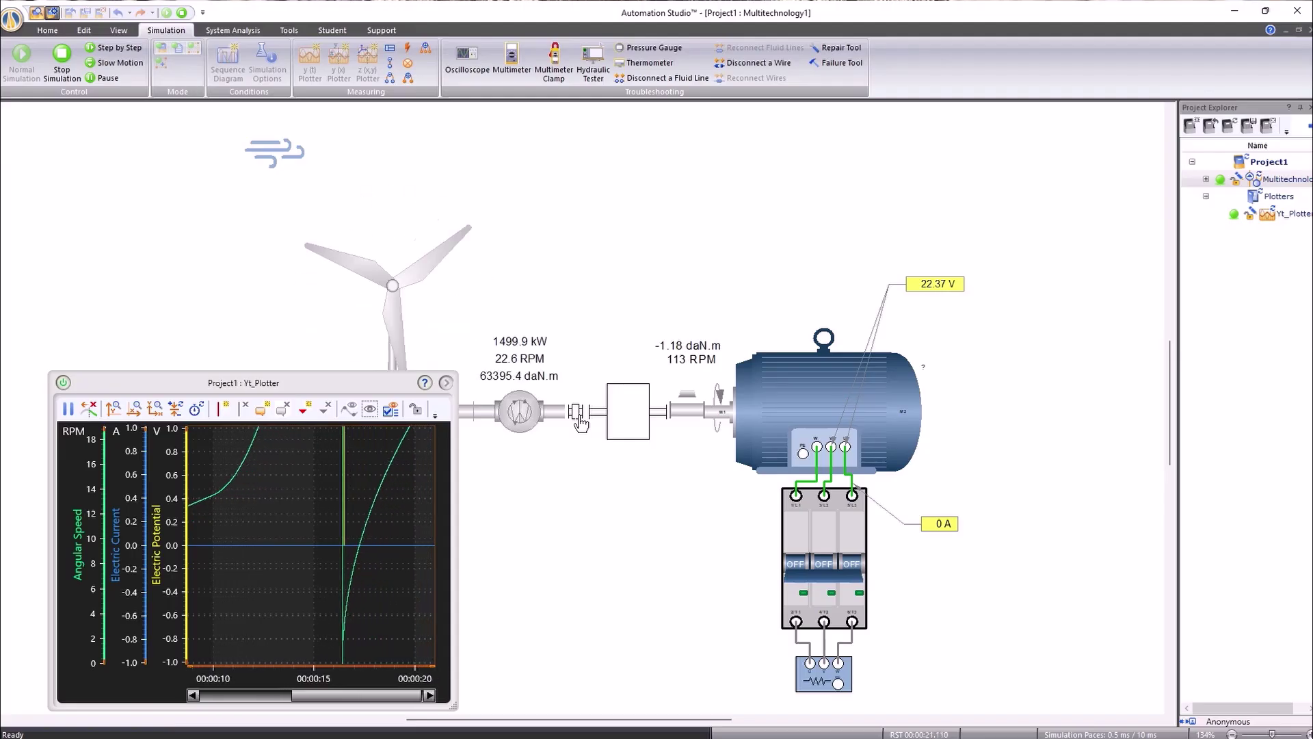
Close the breaker to feed the load, rescaling the plot to fit all curves.
left_click(158, 409)
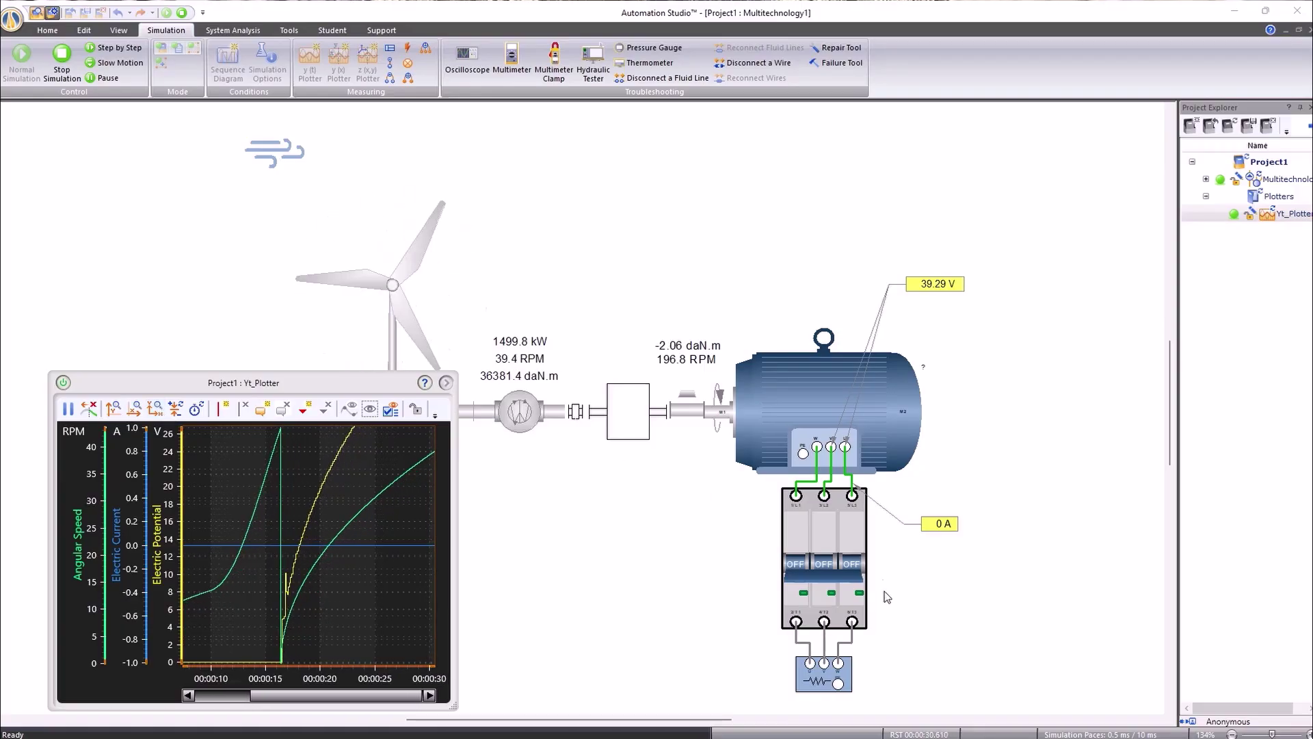
left_click(818, 580)
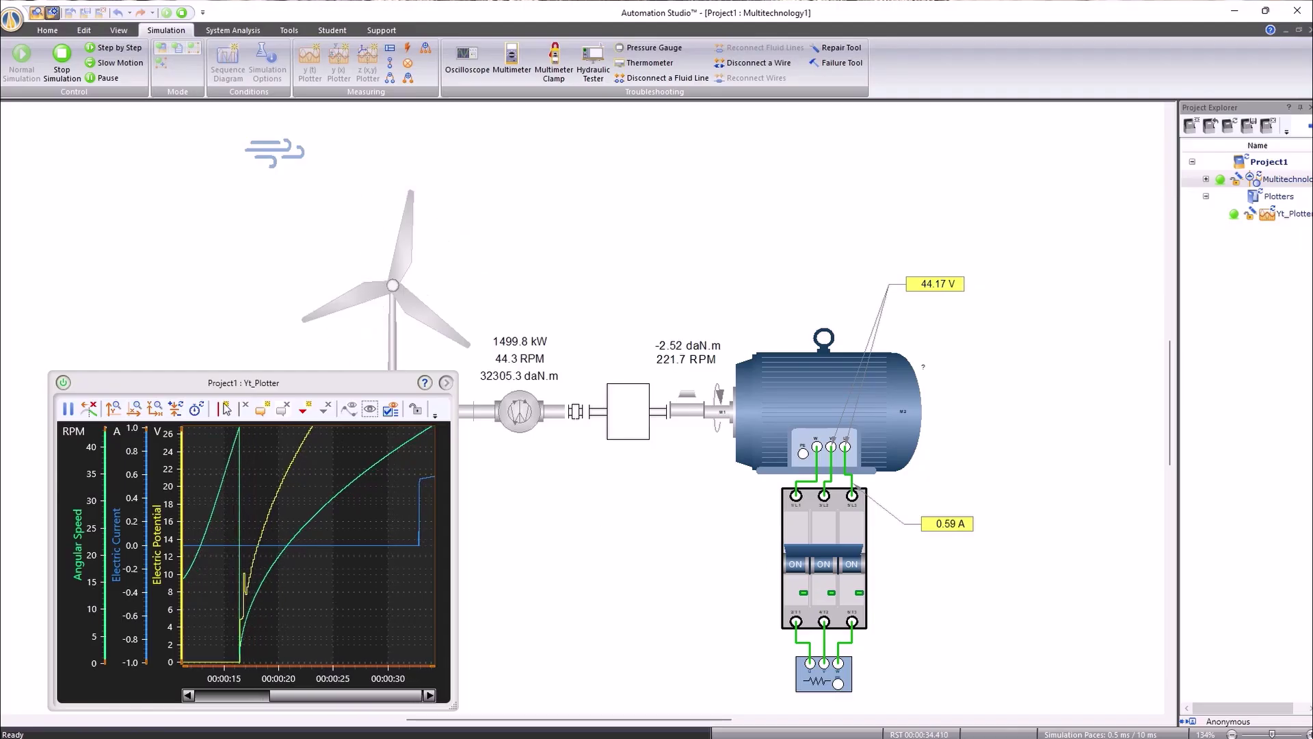
left_click(157, 409)
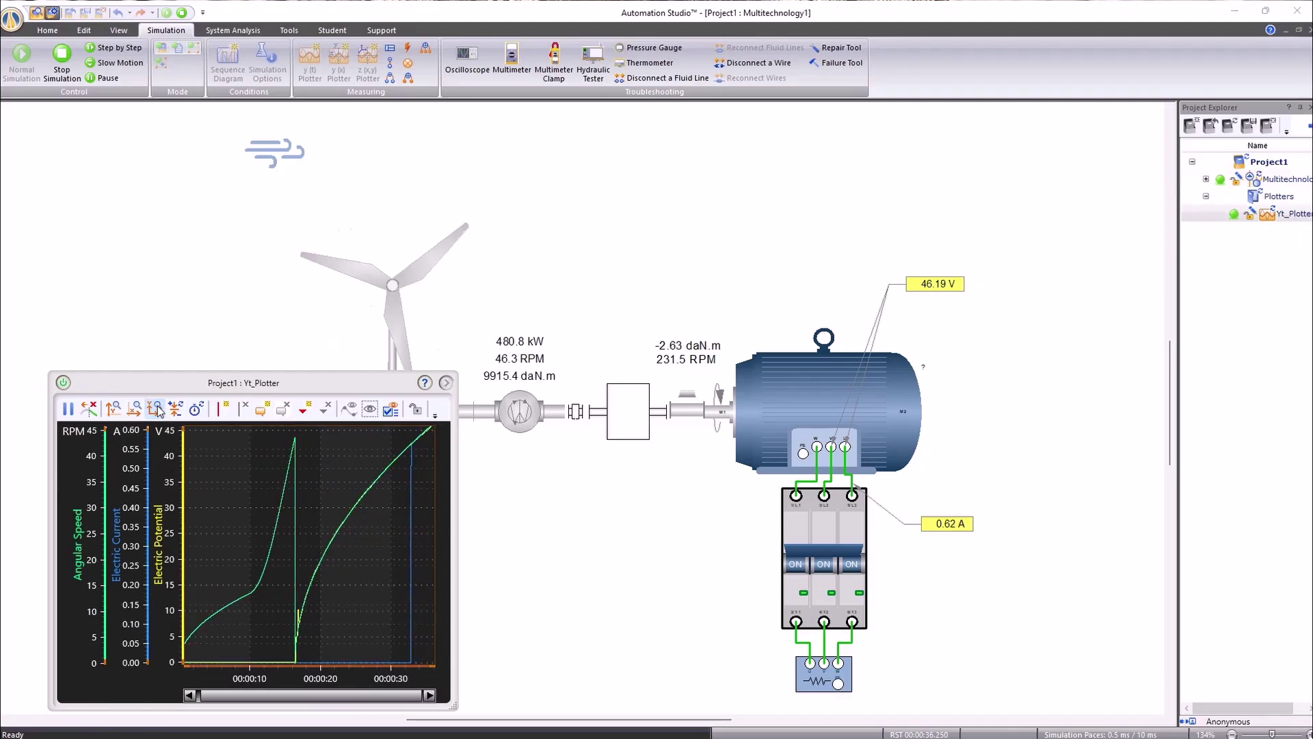